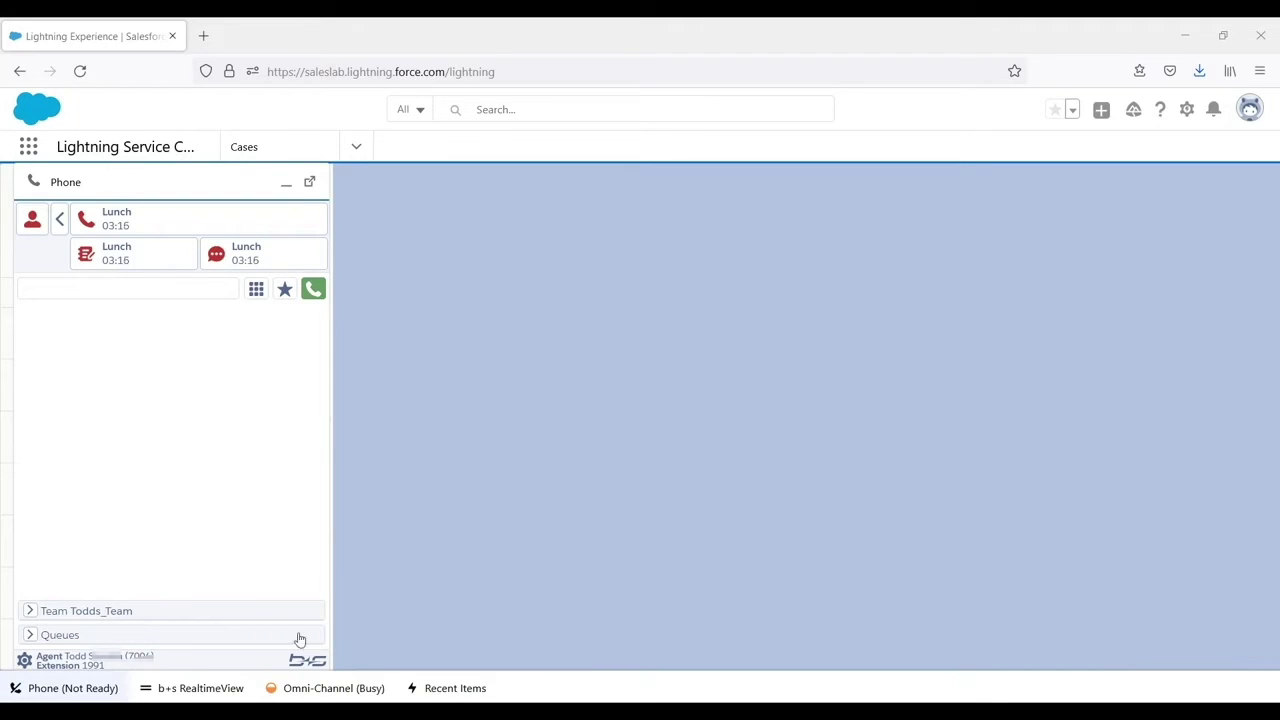
Step: Expand the team and Queues sections of the phone panel, look through the queue statistics, and collapse both sections
left_click(29, 610)
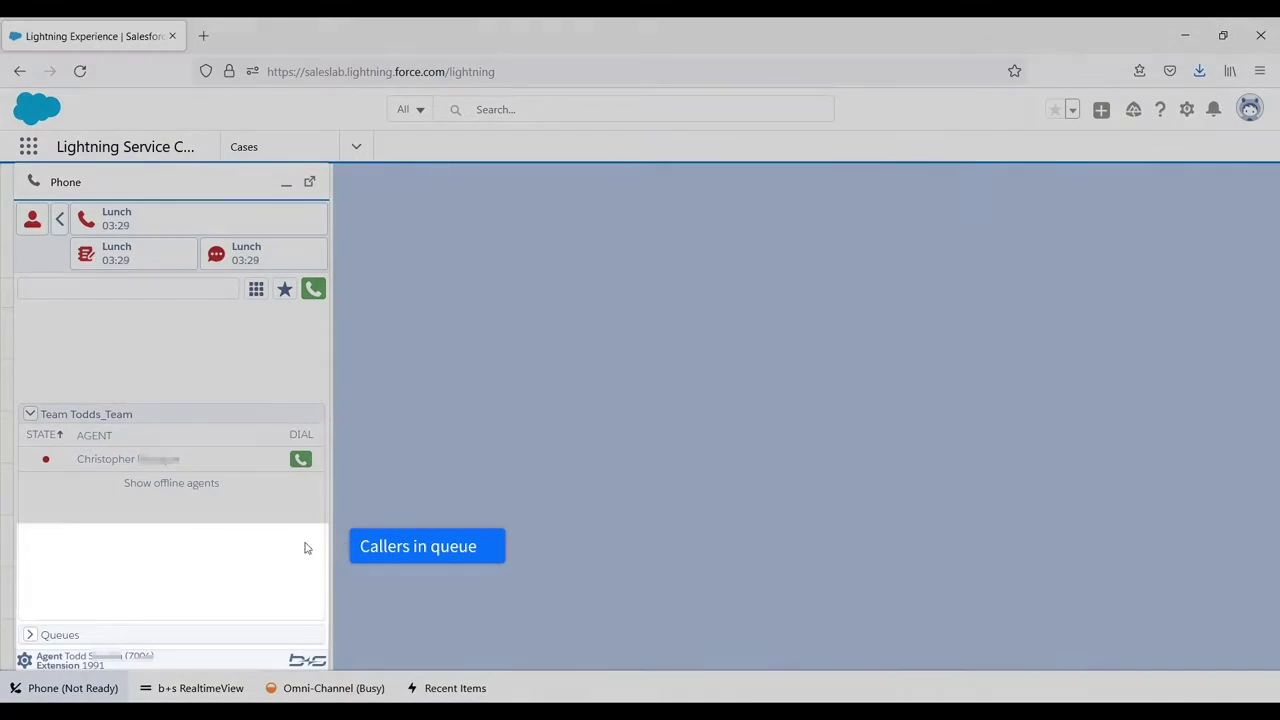
left_click(30, 634)
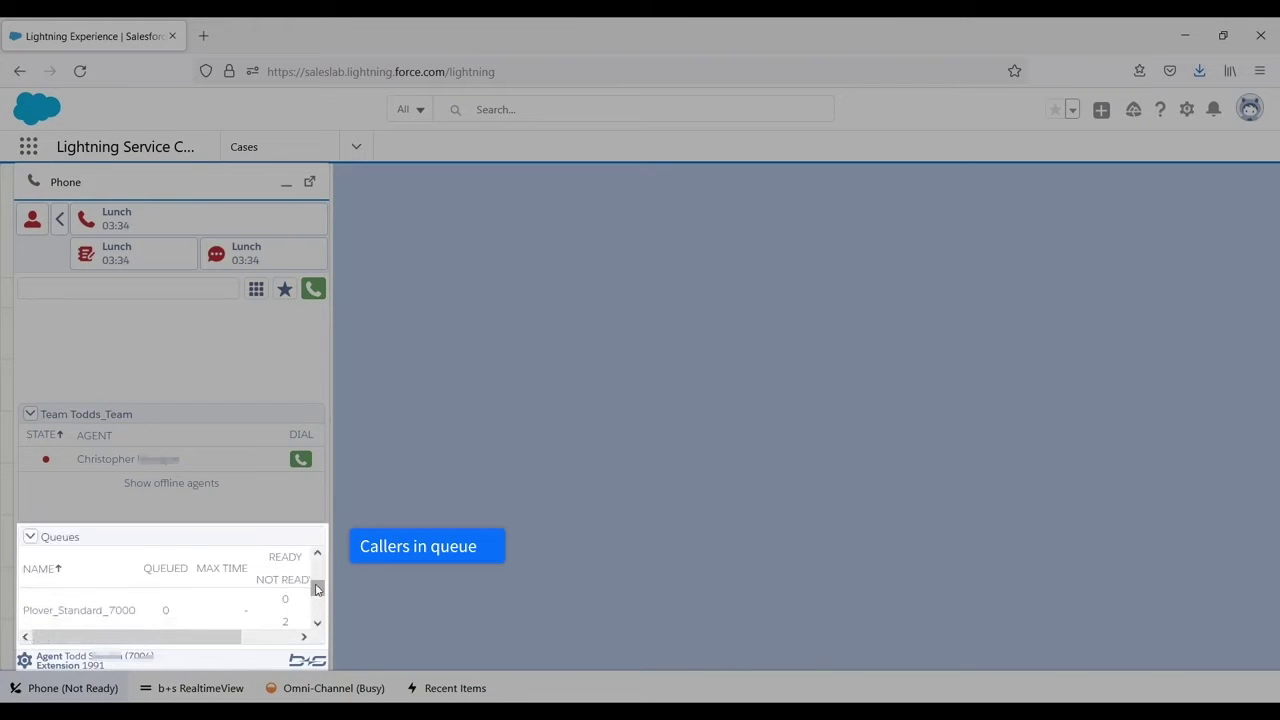
left_click_drag(318, 590, 316, 566)
left_click_drag(210, 636, 277, 636)
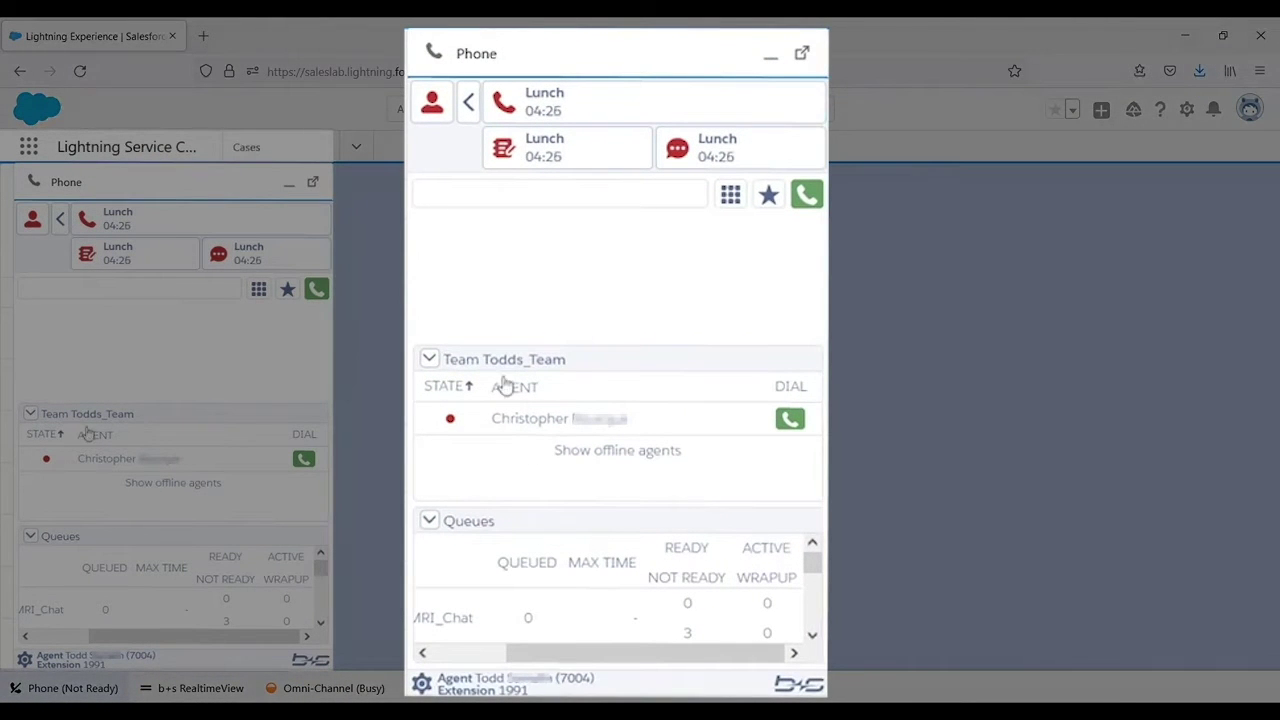
left_click(430, 360)
left_click(429, 397)
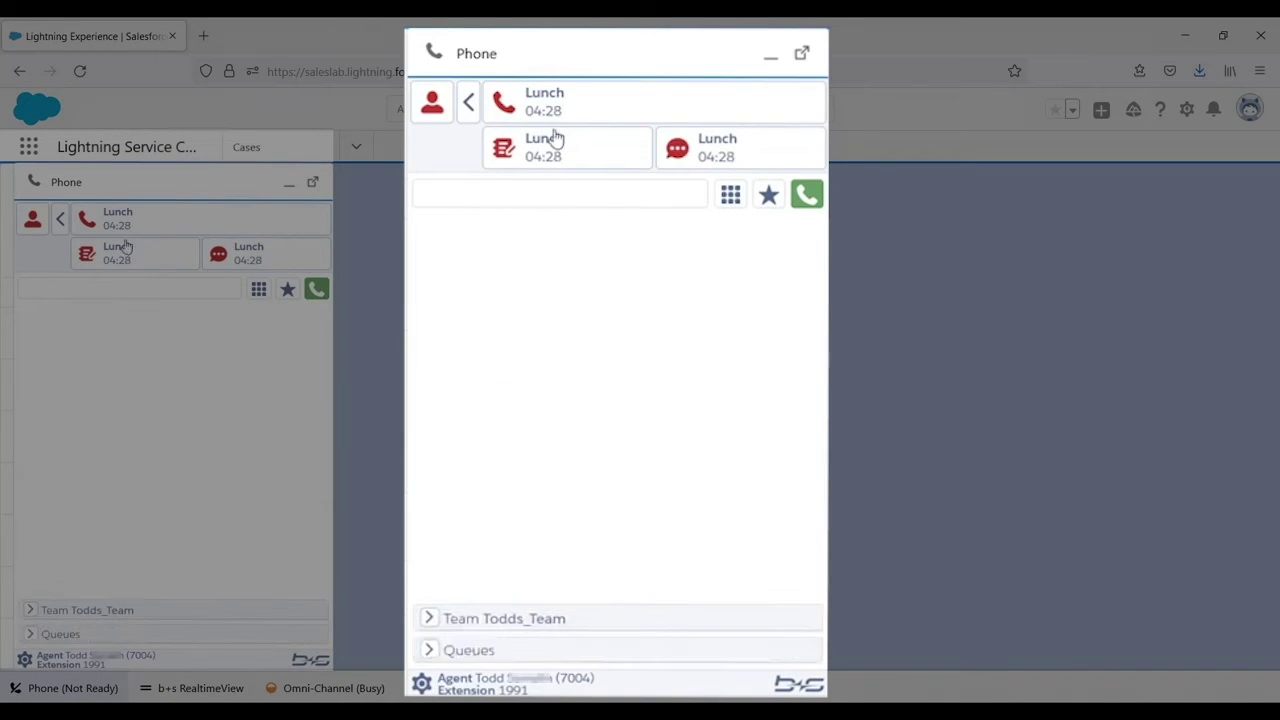
Step: Set the agent's voice state to Ready and accept the inbound customer call
left_click(560, 103)
left_click(455, 140)
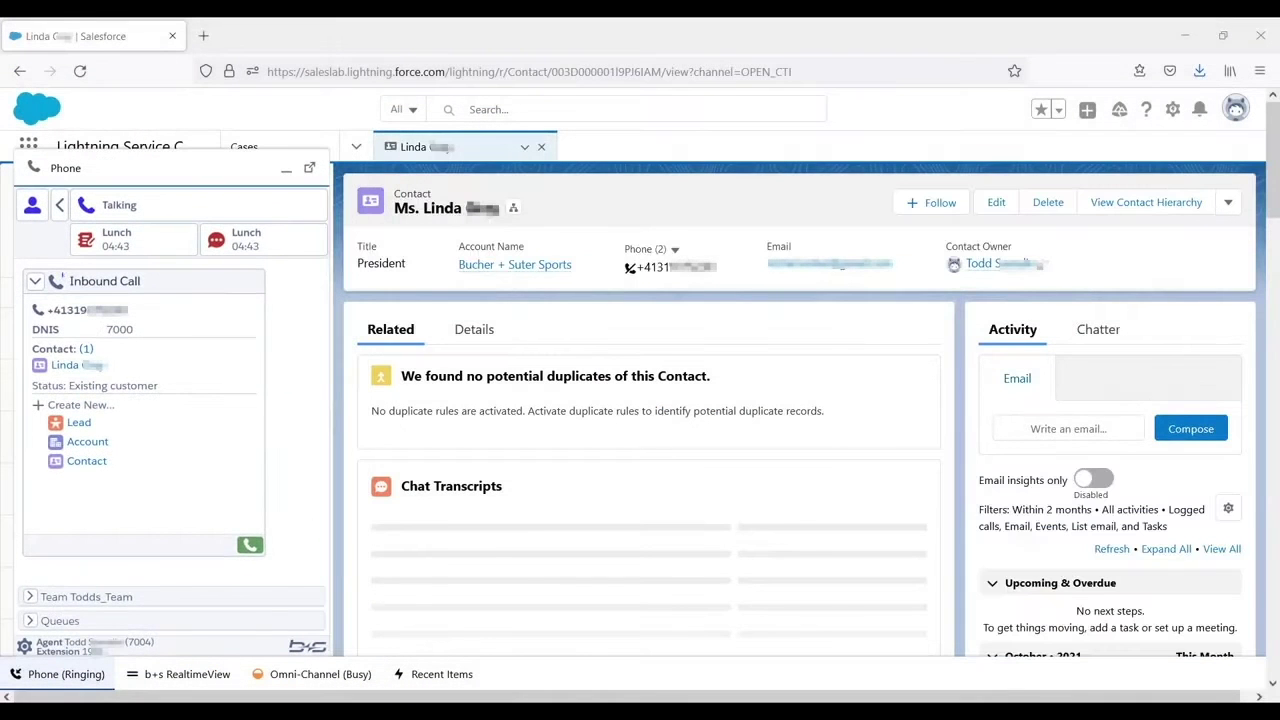
left_click(250, 546)
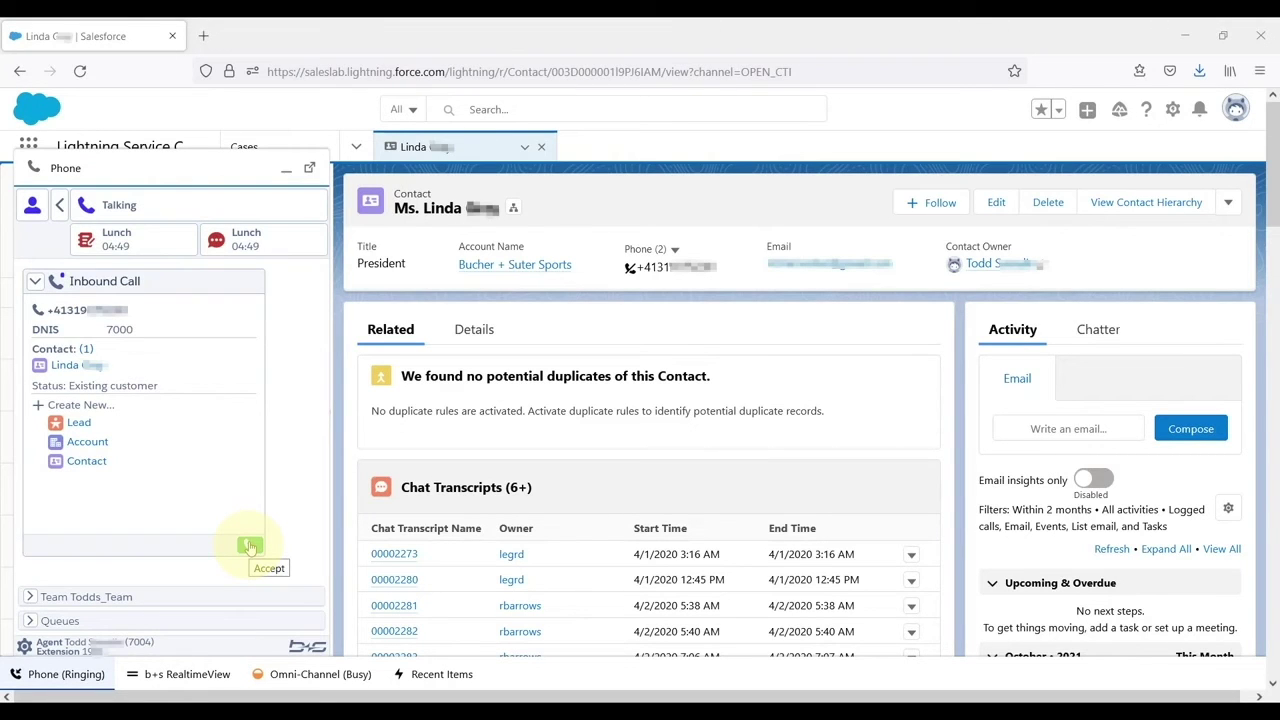
left_click(250, 546)
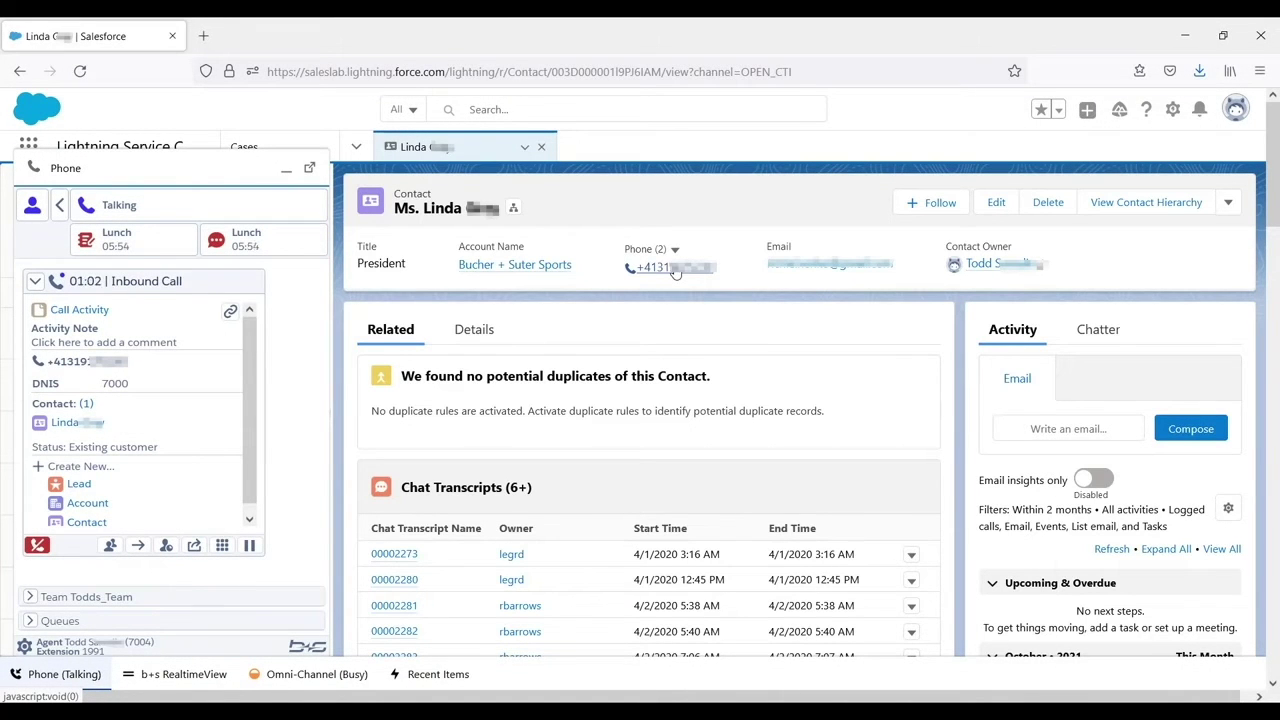
Step: Open case 00003890 from the recently viewed cases and assign the current call activity to it
left_click(286, 169)
left_click(120, 334)
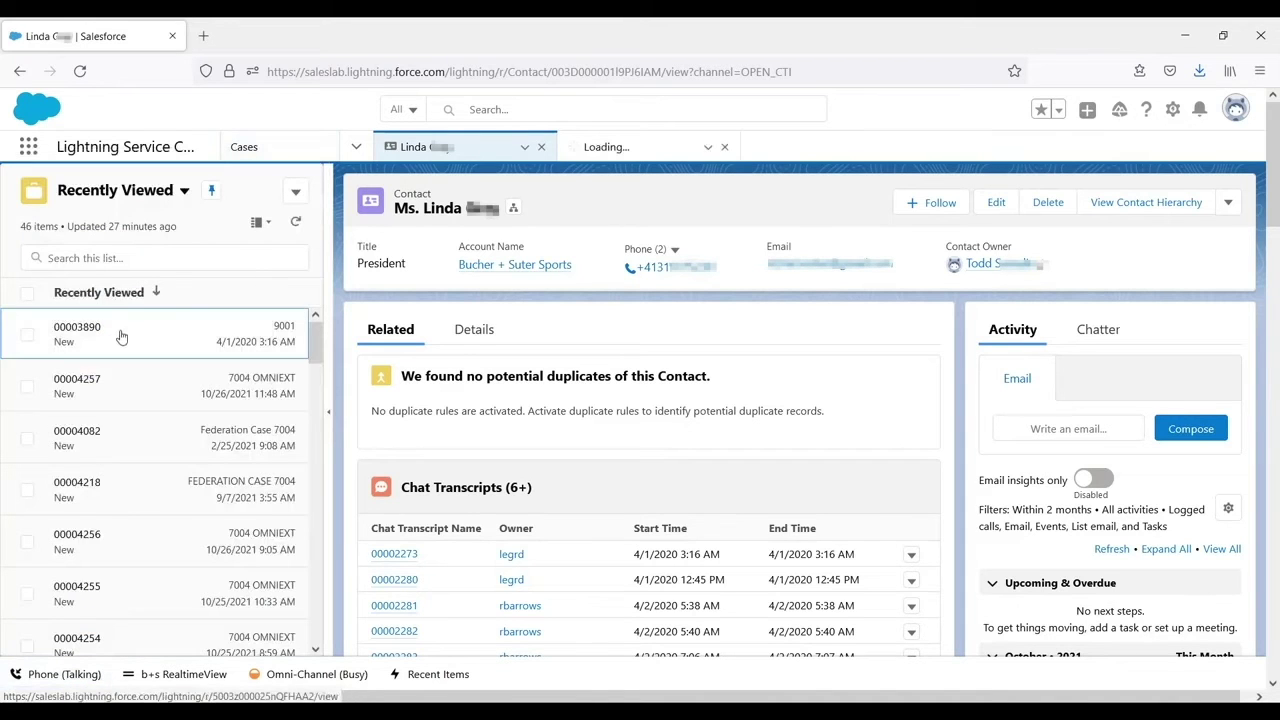
left_click(60, 688)
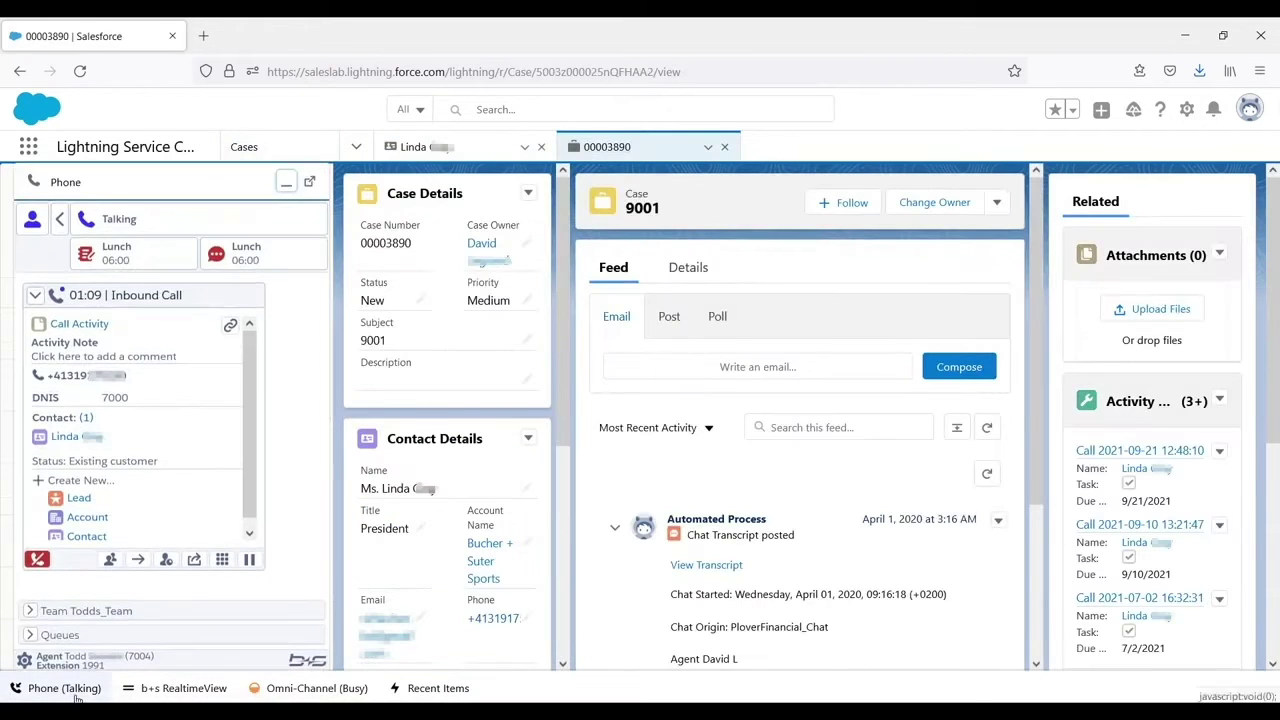
left_click(230, 329)
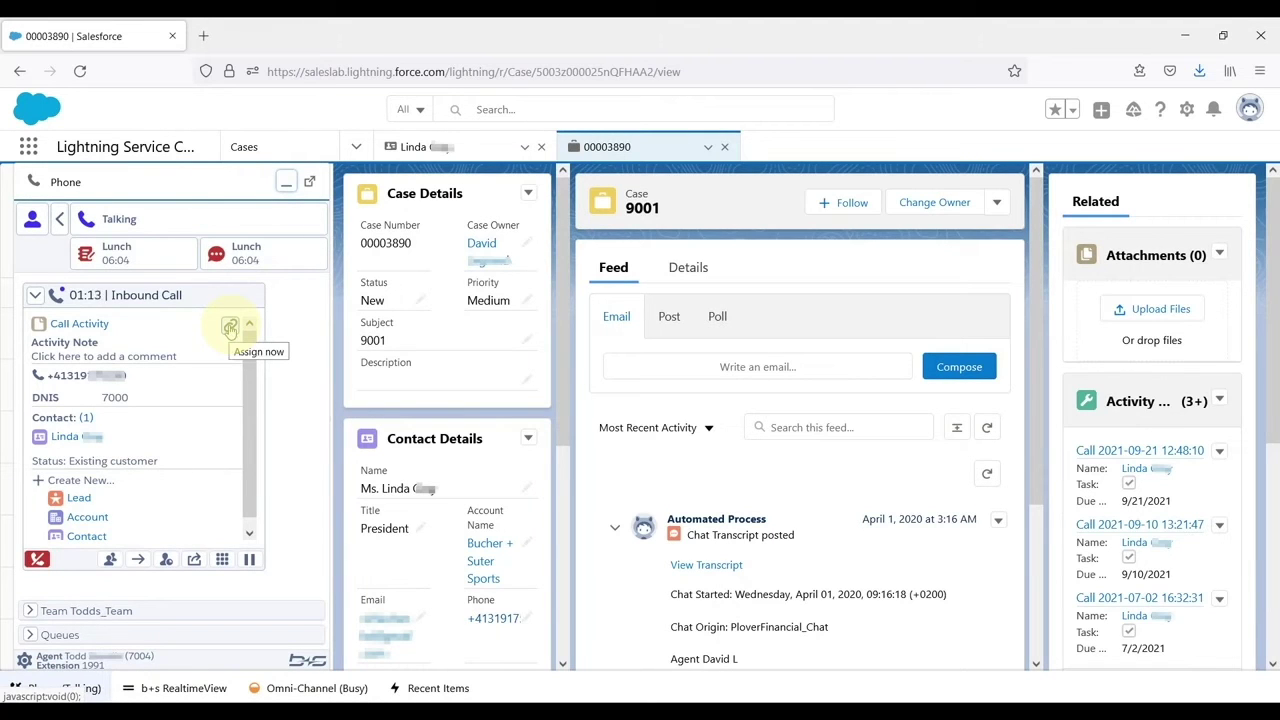
Step: Add the activity note "This is a note" to the inbound call and select a wrap-up reason
left_click(141, 358)
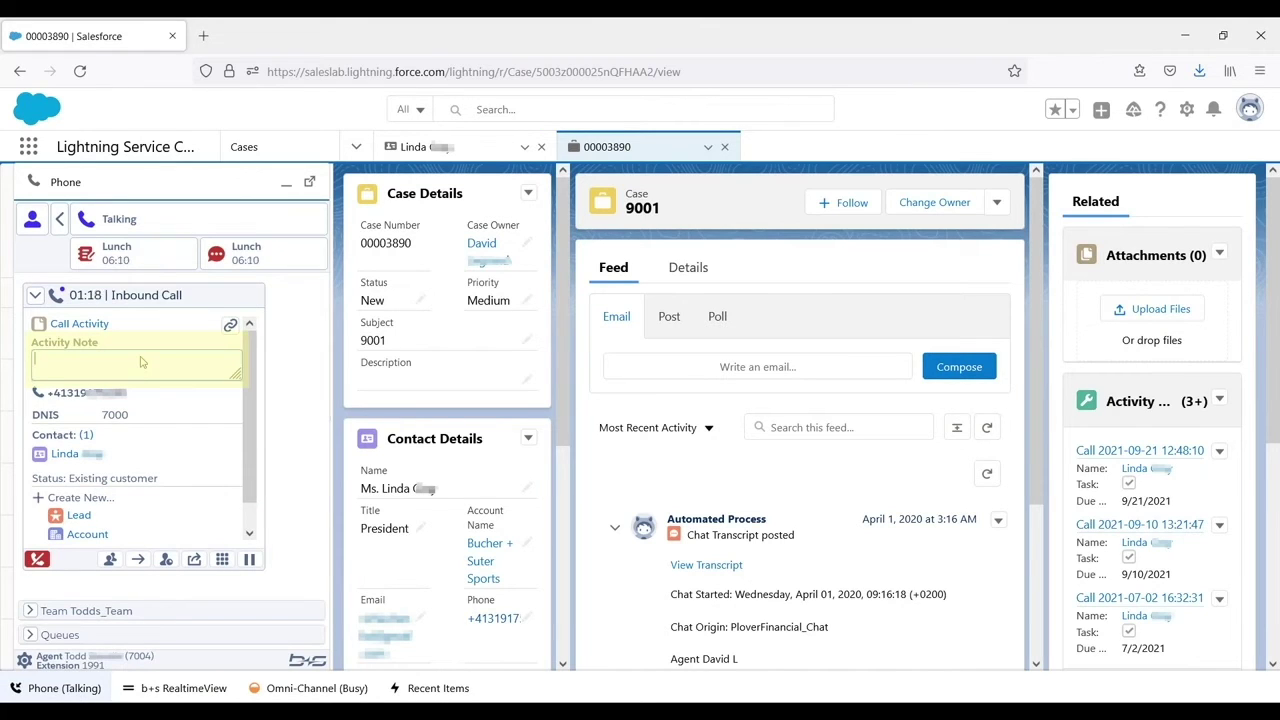
type("This is a note")
left_click(166, 559)
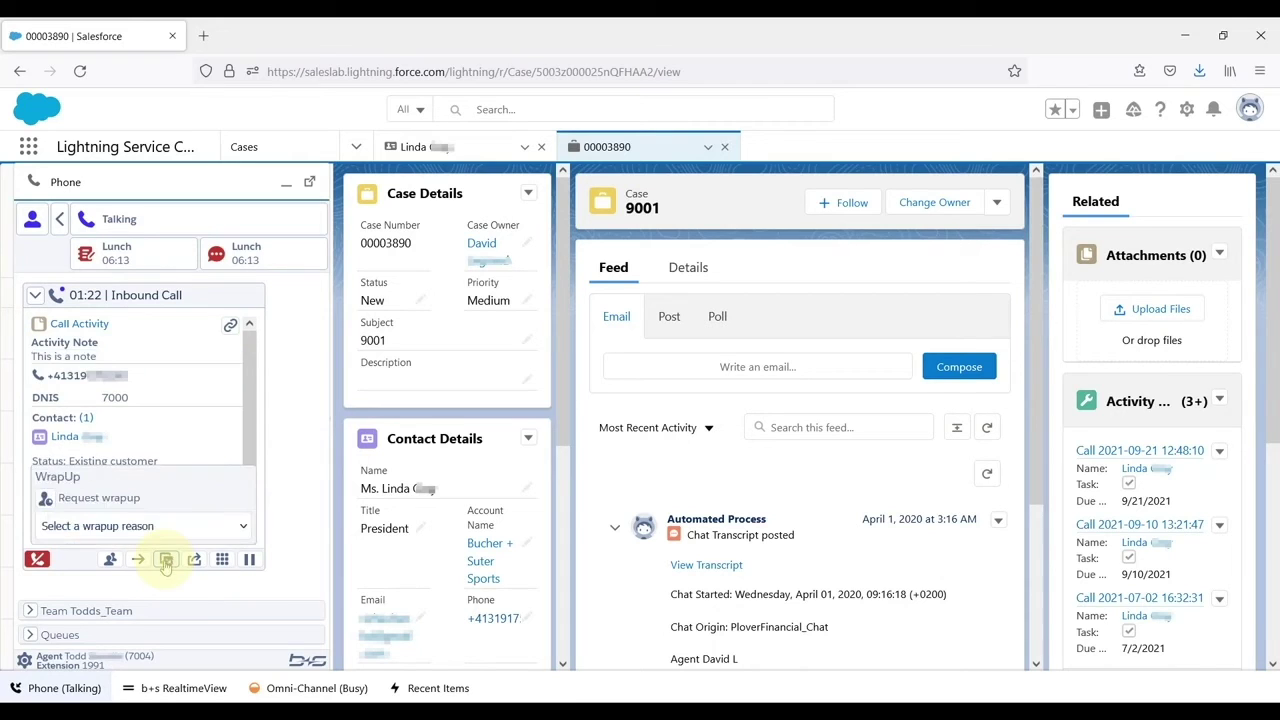
left_click(146, 525)
left_click(129, 477)
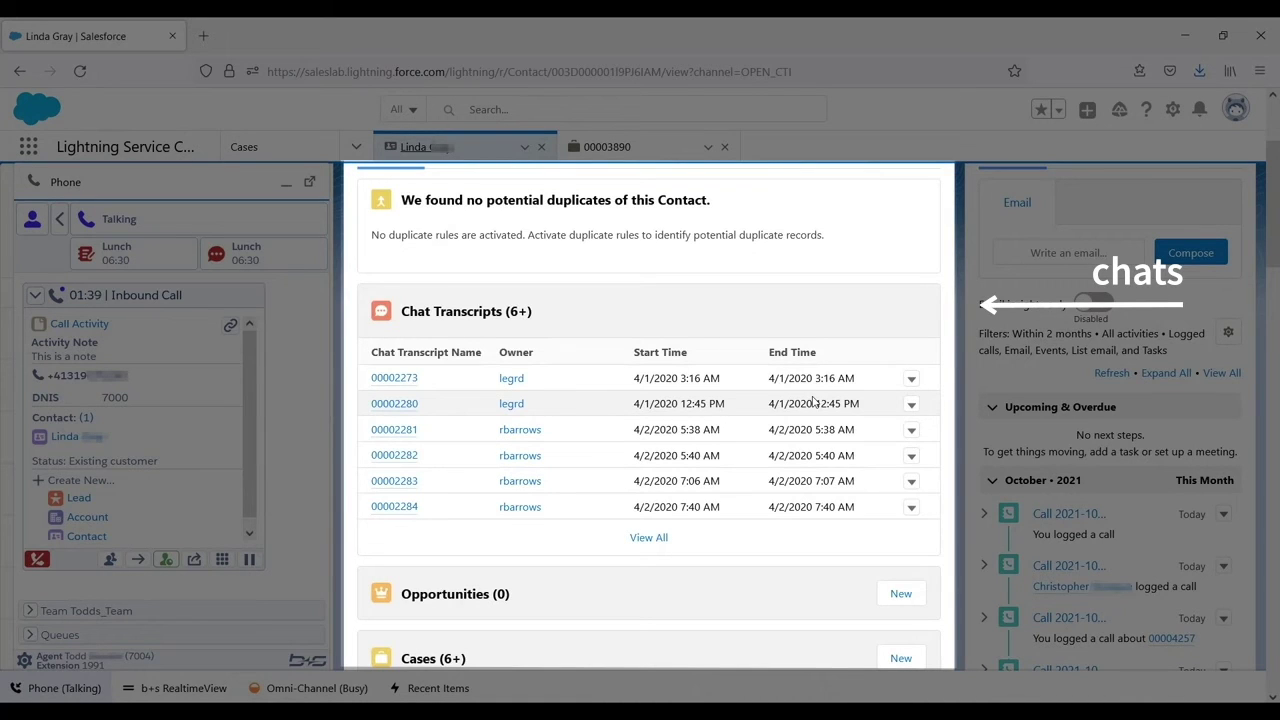
Step: Open chat transcript 00002273 from the contact record and read through the customer's past chats
left_click(410, 377)
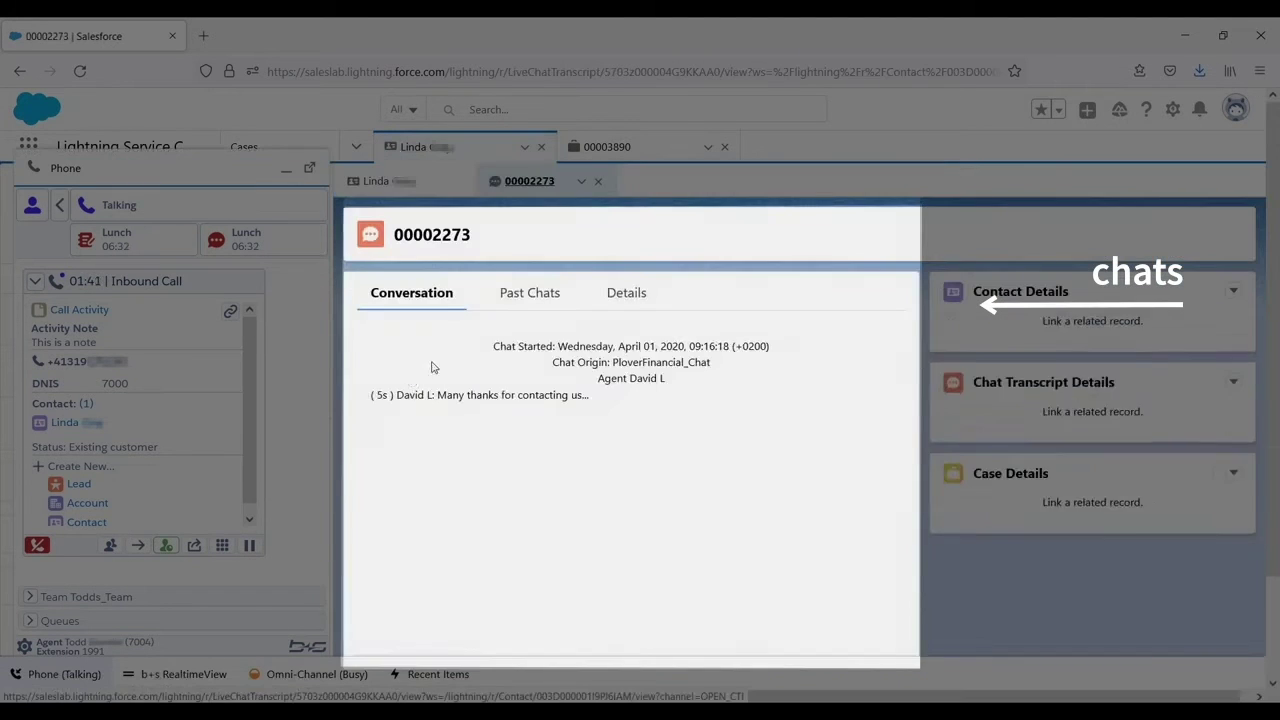
left_click(524, 294)
scroll(743, 468, "down", 8)
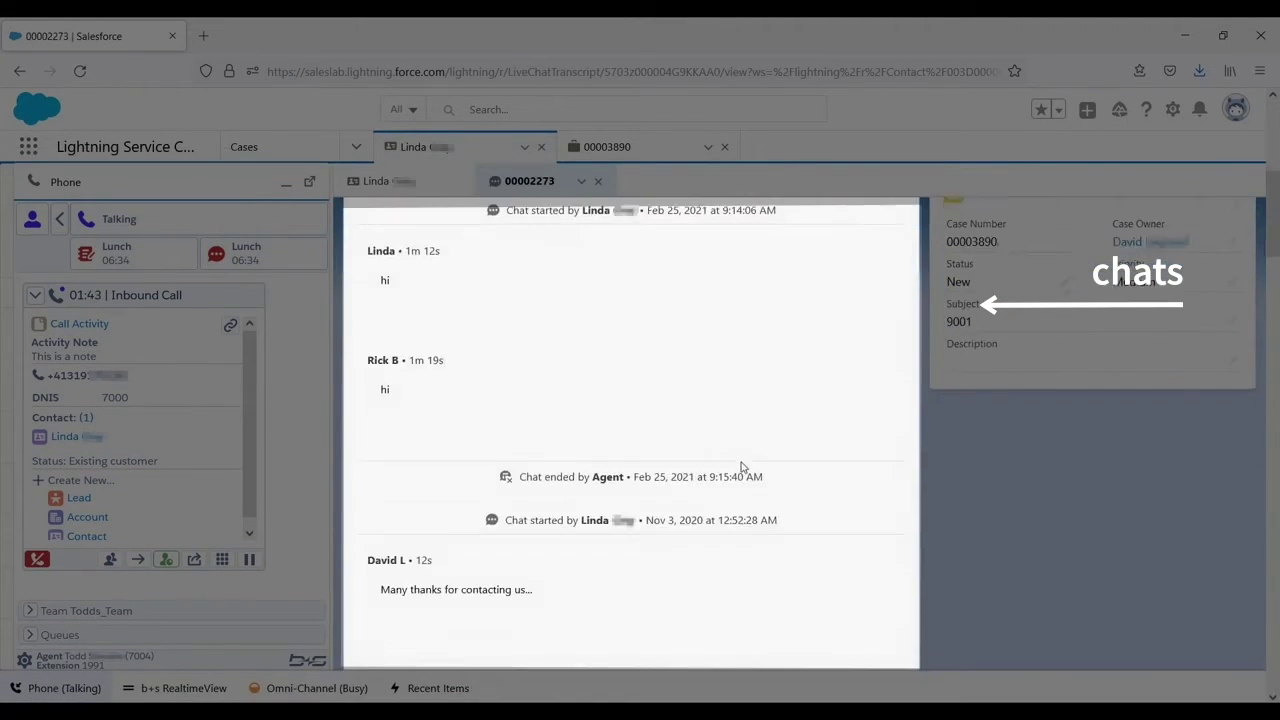
scroll(743, 466, "down", 5)
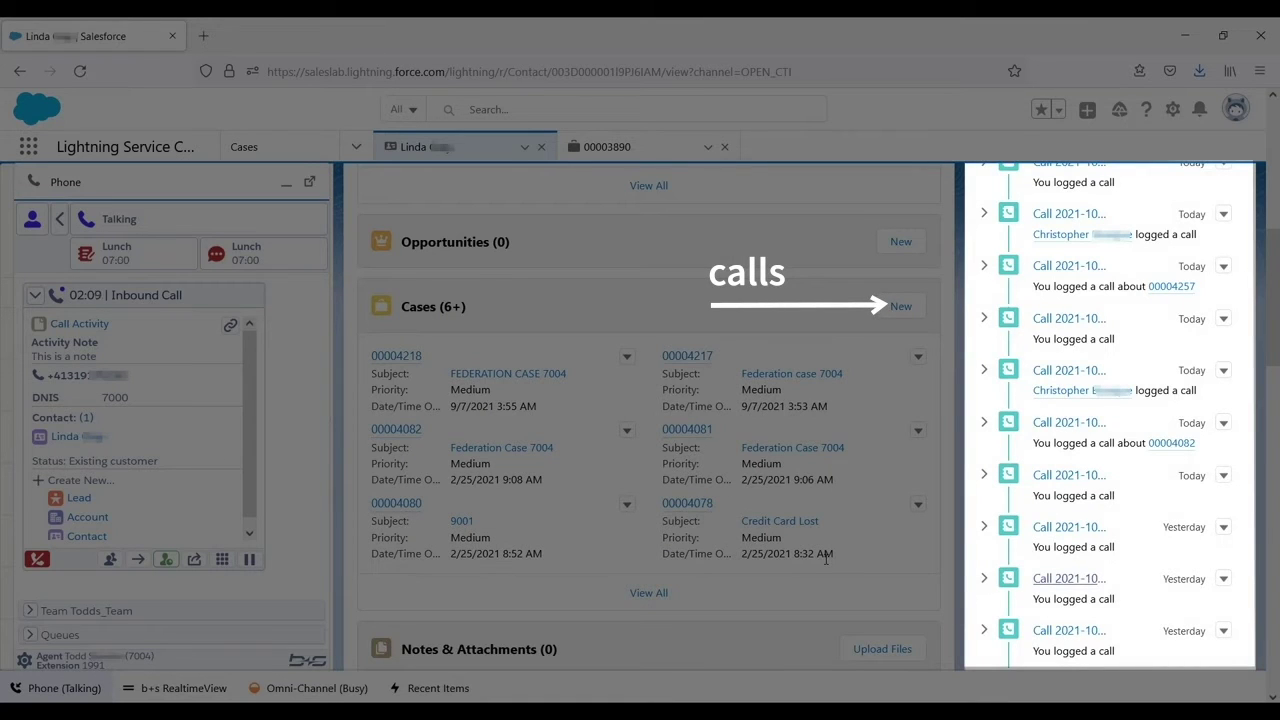
scroll(1183, 500, "up", 5)
scroll(1183, 500, "down", 3)
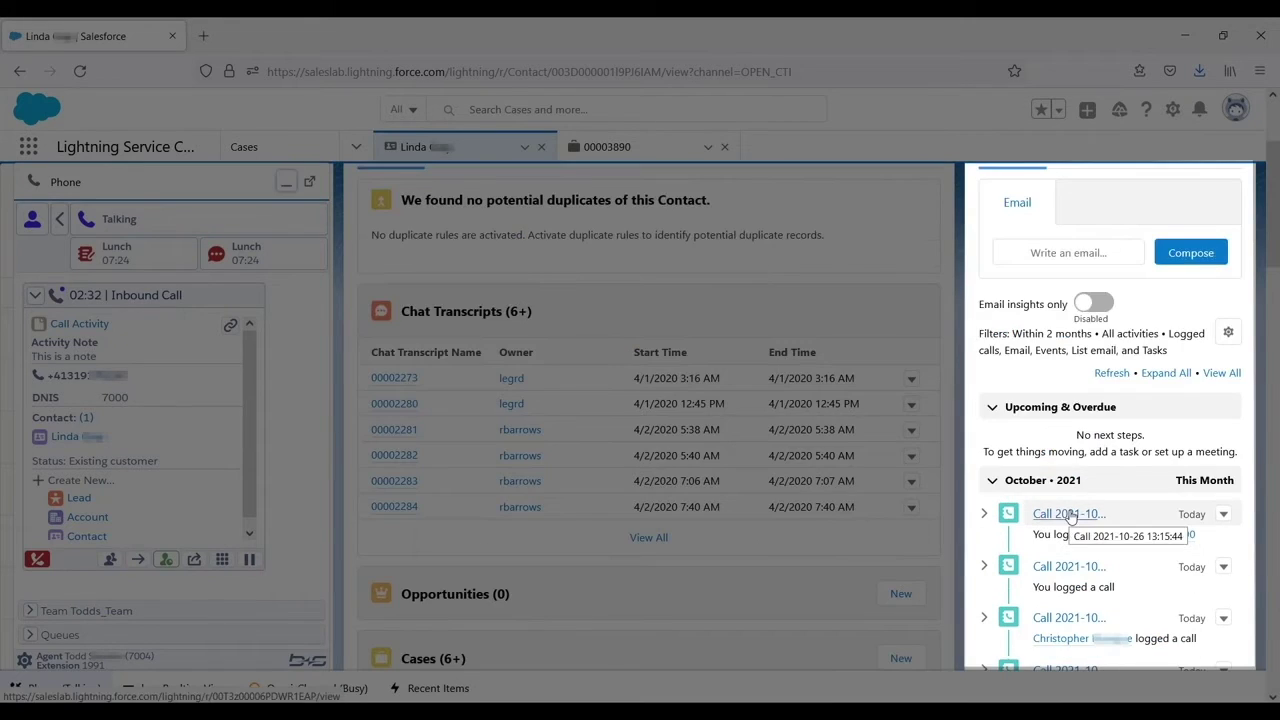
left_click(1068, 517)
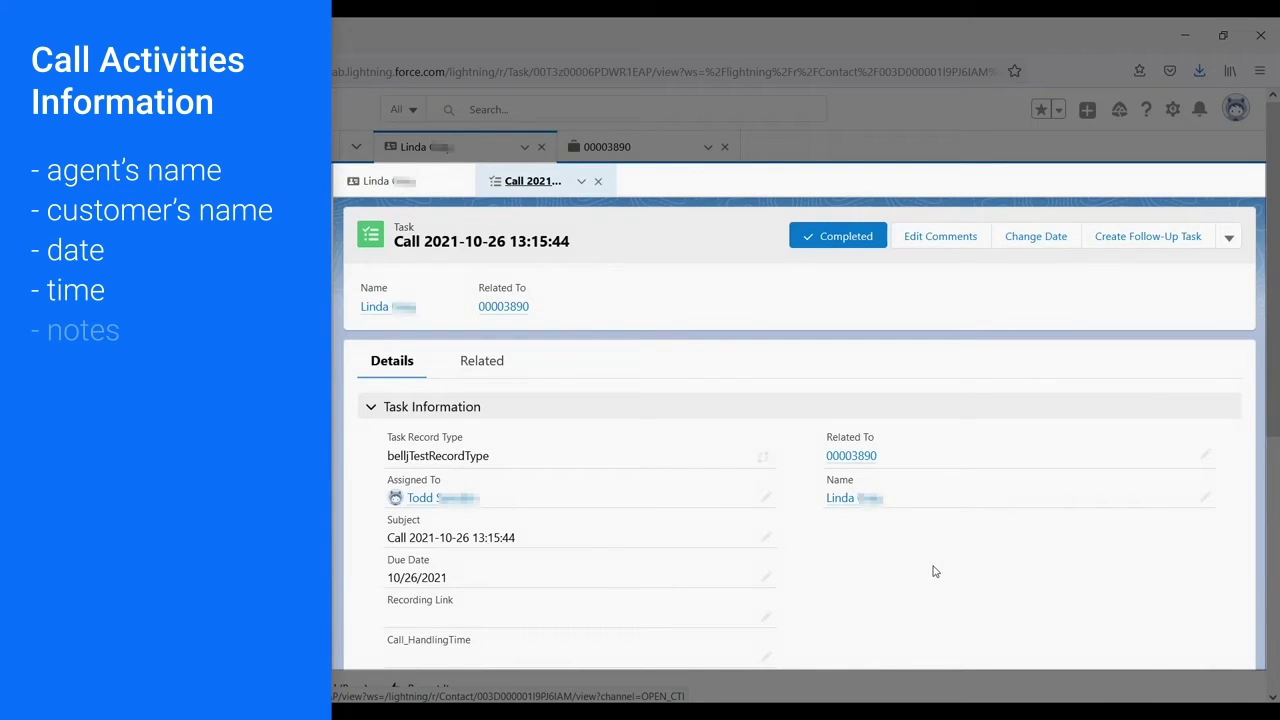
scroll(935, 571, "down", 3)
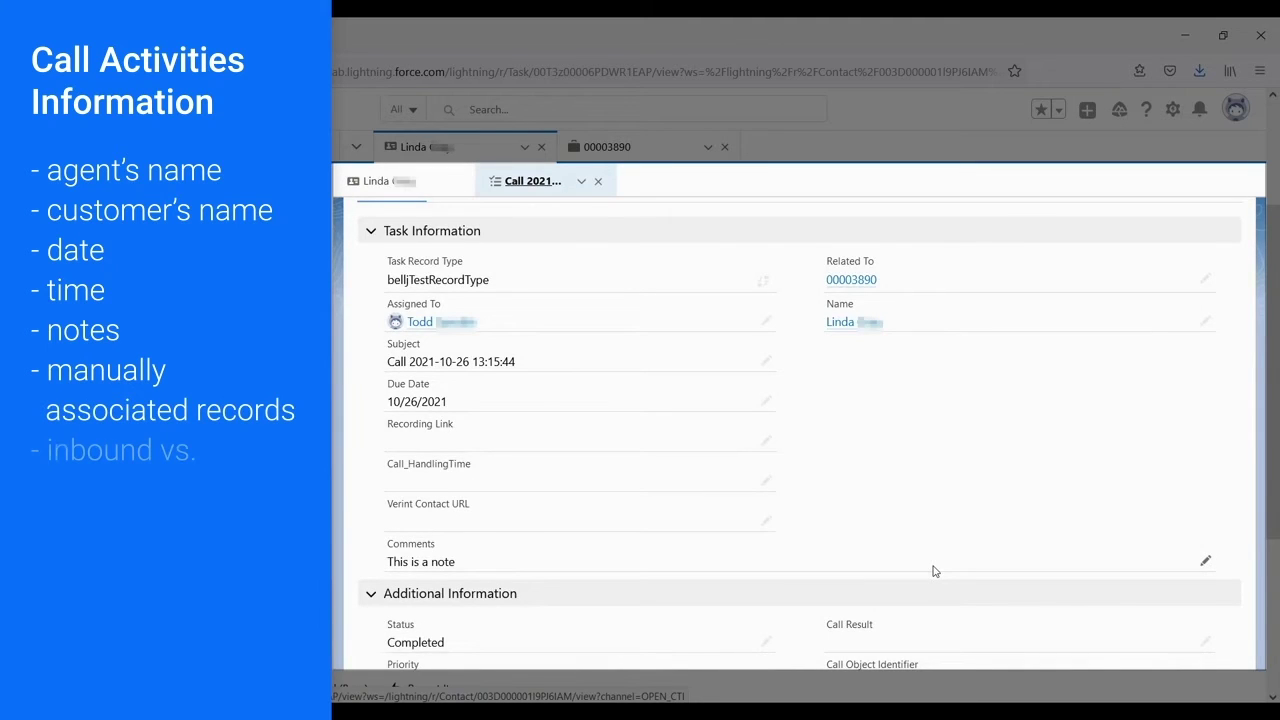
scroll(935, 571, "down", 2)
scroll(935, 571, "down", 2)
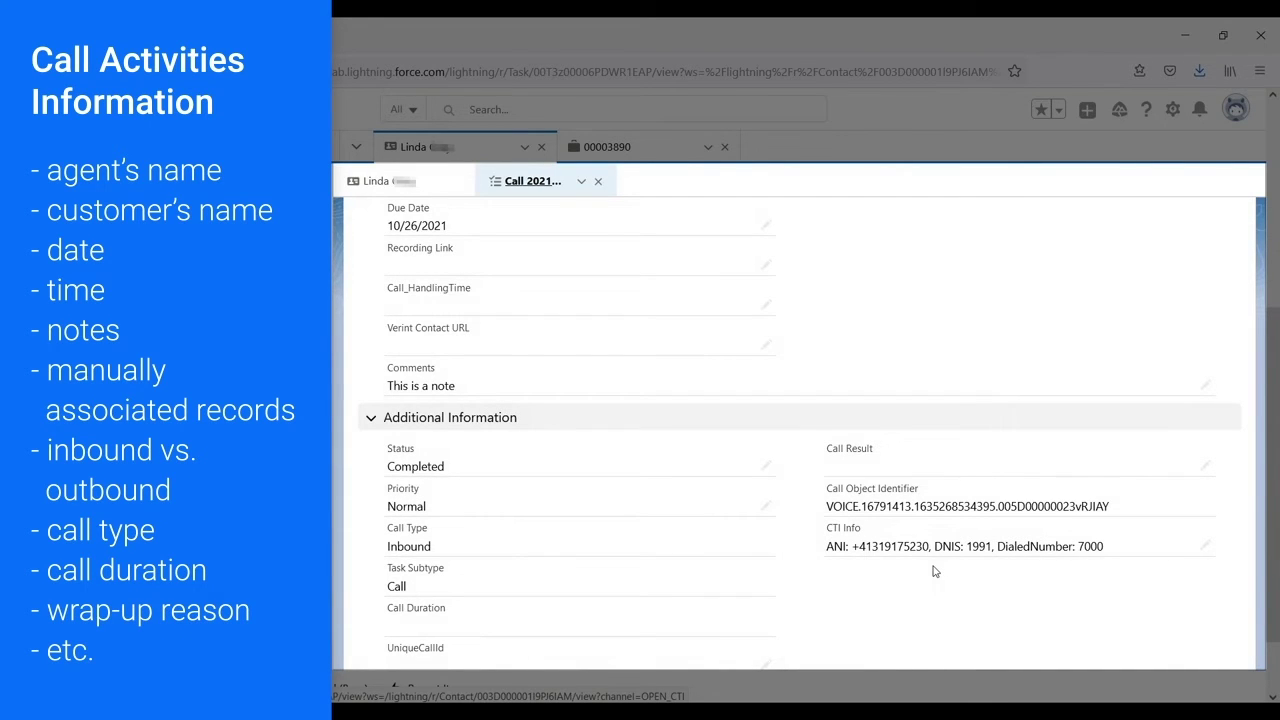
scroll(935, 571, "up", 5)
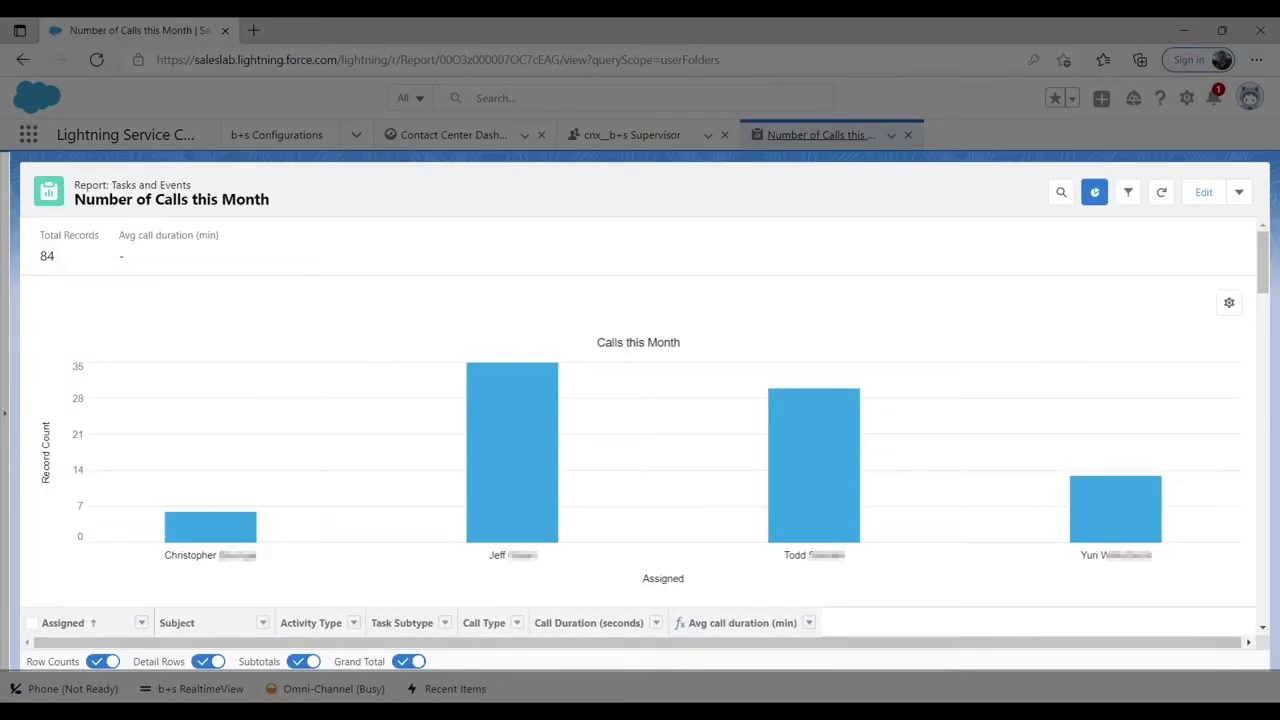
Step: Review the Number of Calls this Month report and the charts on the Contact Center Dashboard
scroll(968, 440, "down", 2)
scroll(964, 503, "down", 3)
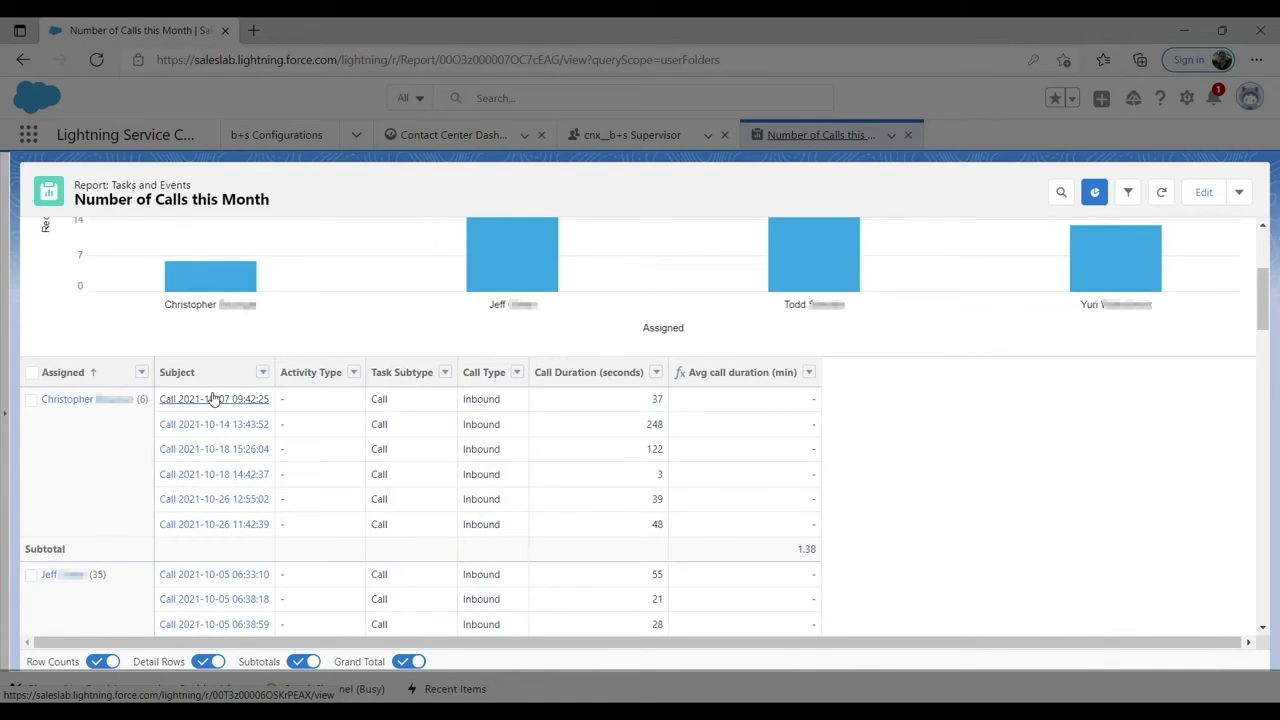
left_click(475, 138)
scroll(779, 197, "down", 1)
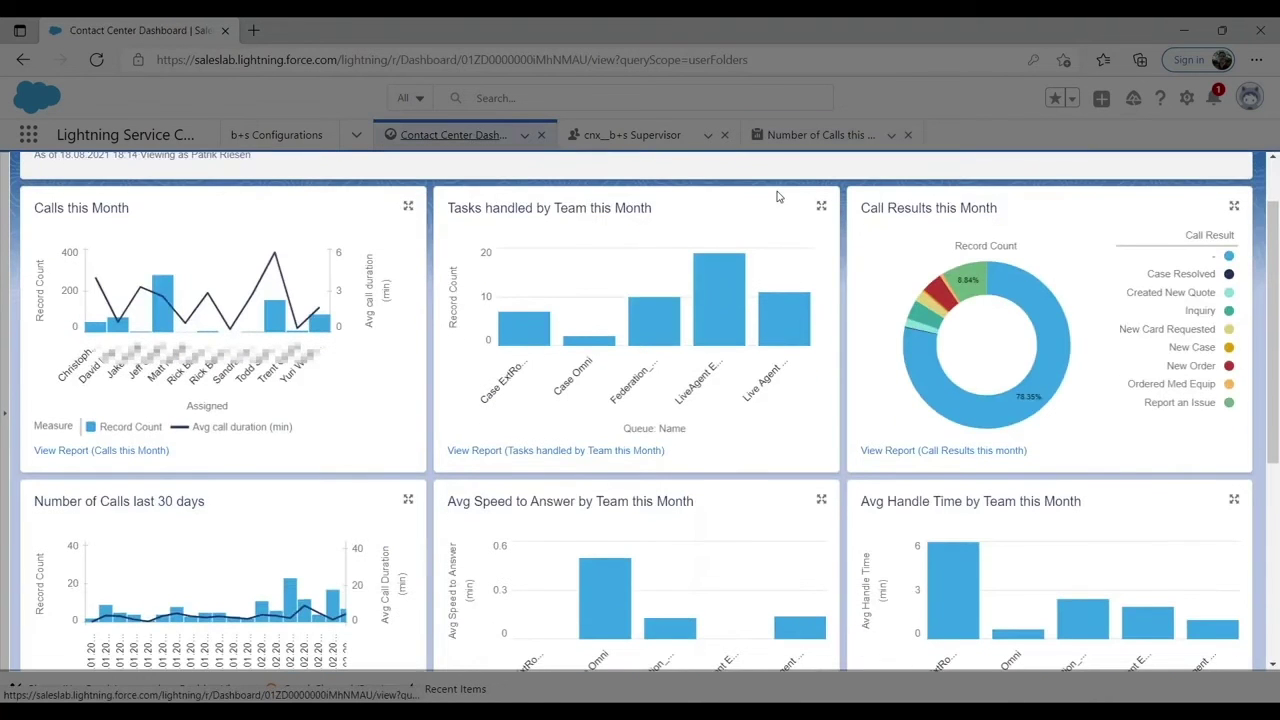
scroll(779, 197, "up", 1)
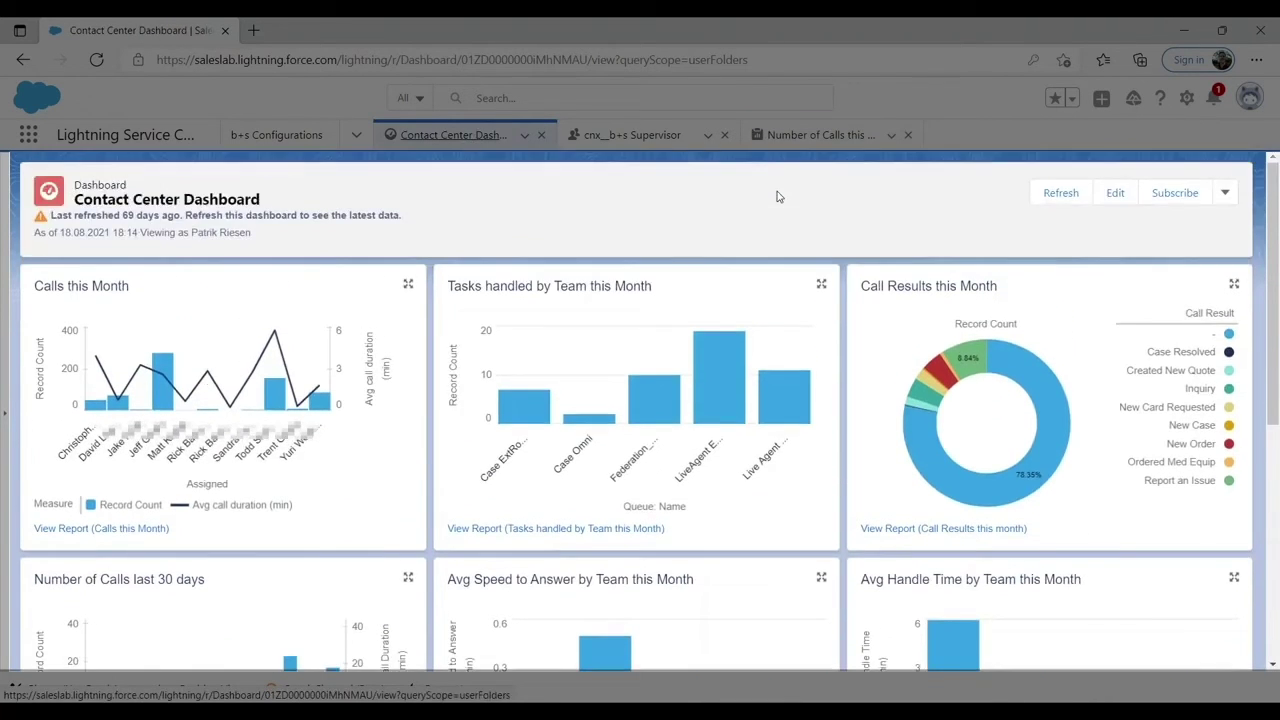
Step: Change the Not Ready agent's state to Ready in b+s Supervisor and show the Queue View
left_click(632, 134)
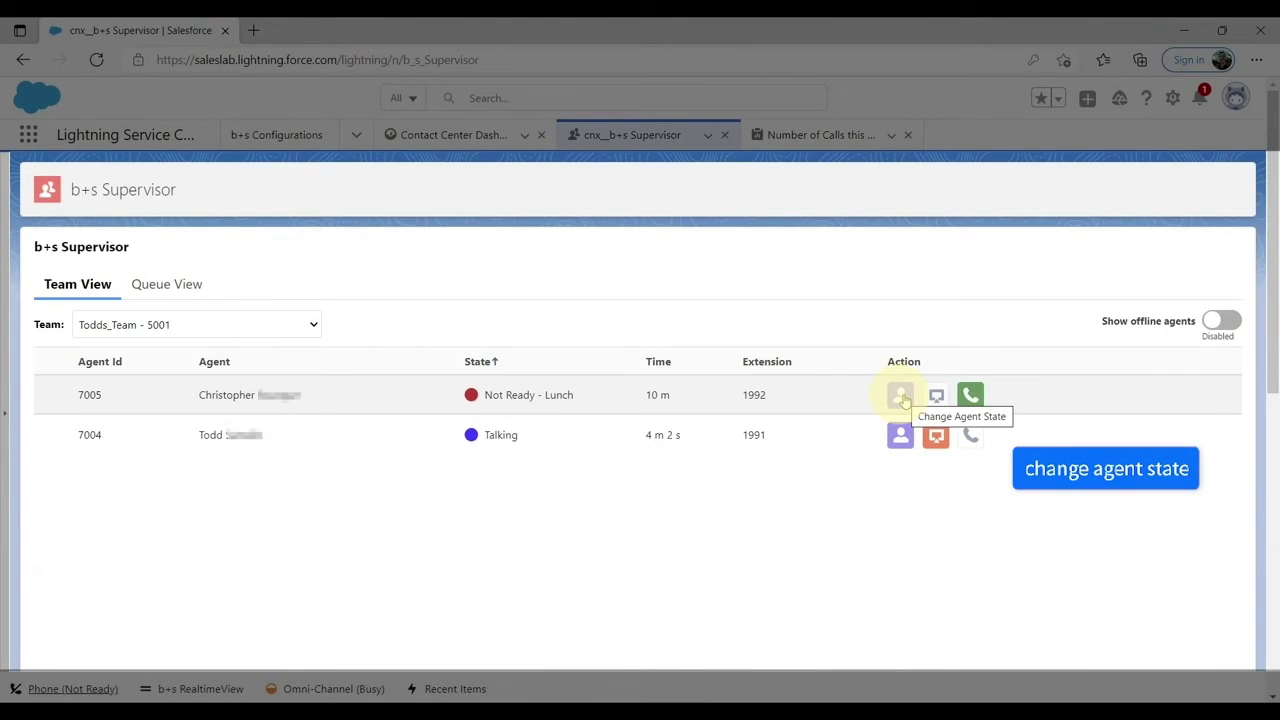
left_click(900, 396)
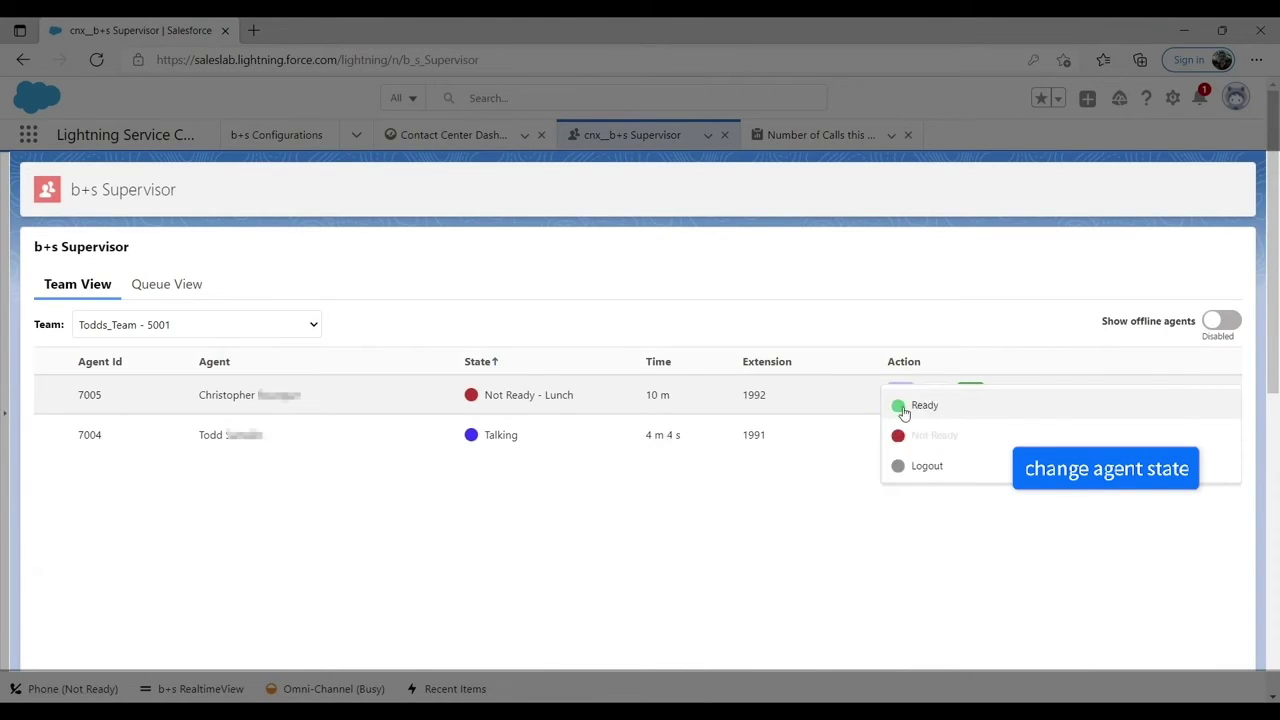
left_click(900, 396)
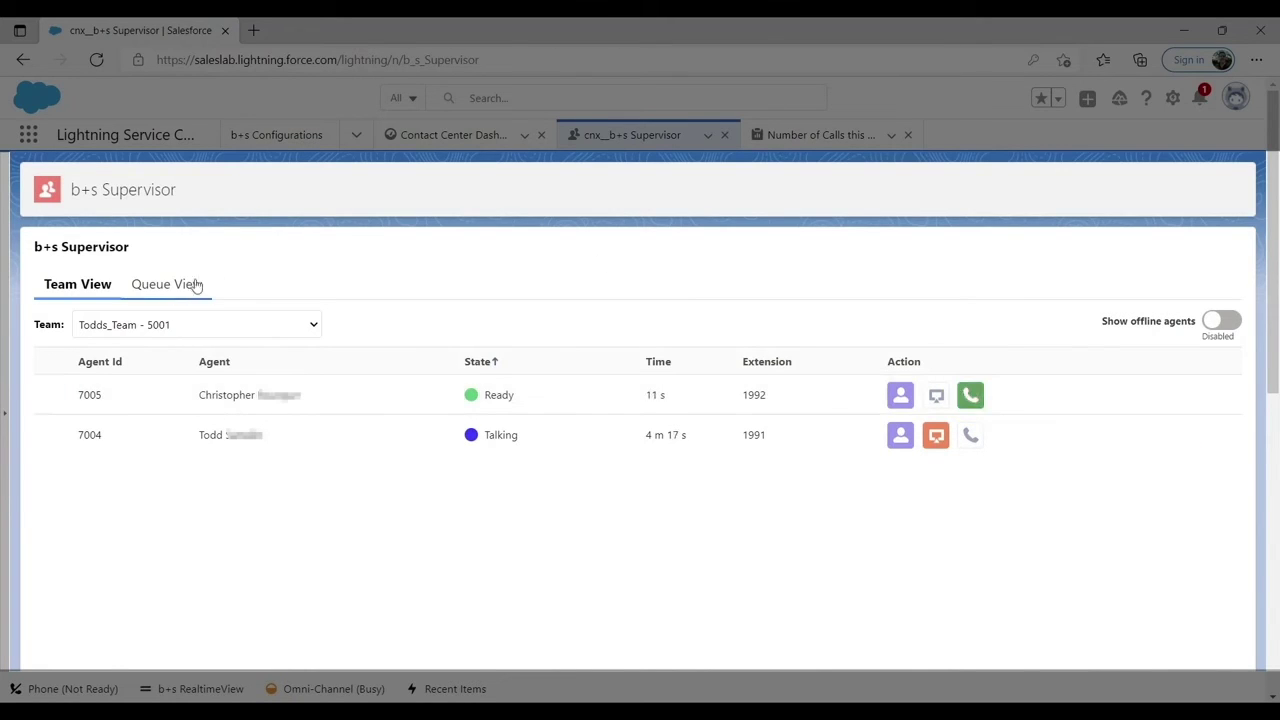
left_click(176, 289)
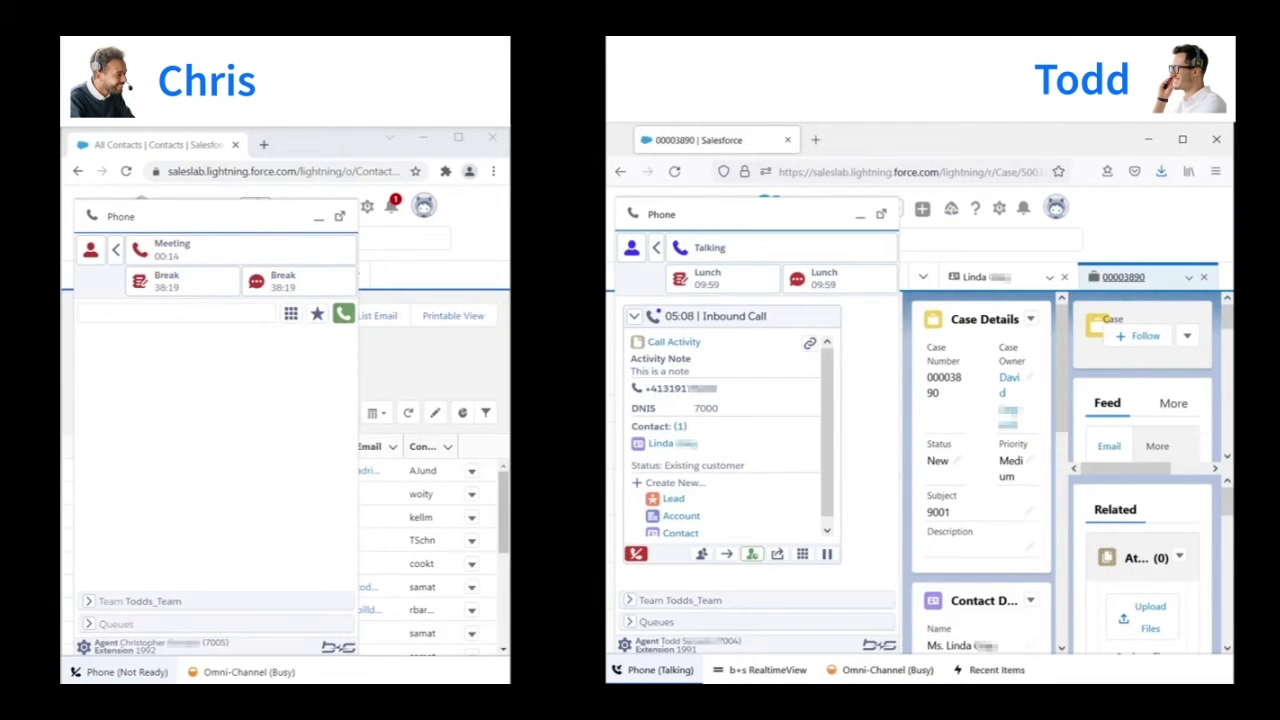
Step: Expand the team list in the talking agent's phone panel and set the colleague's voice state to Ready
left_click(632, 600)
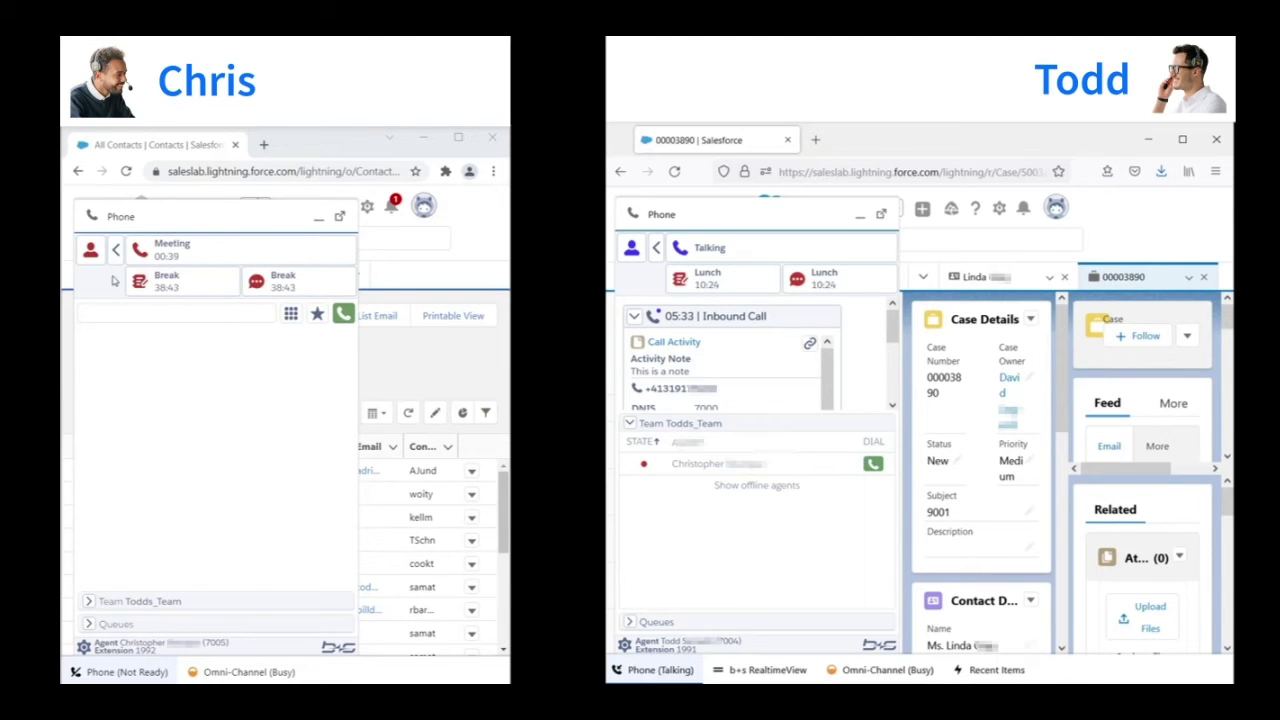
left_click(165, 250)
left_click(102, 276)
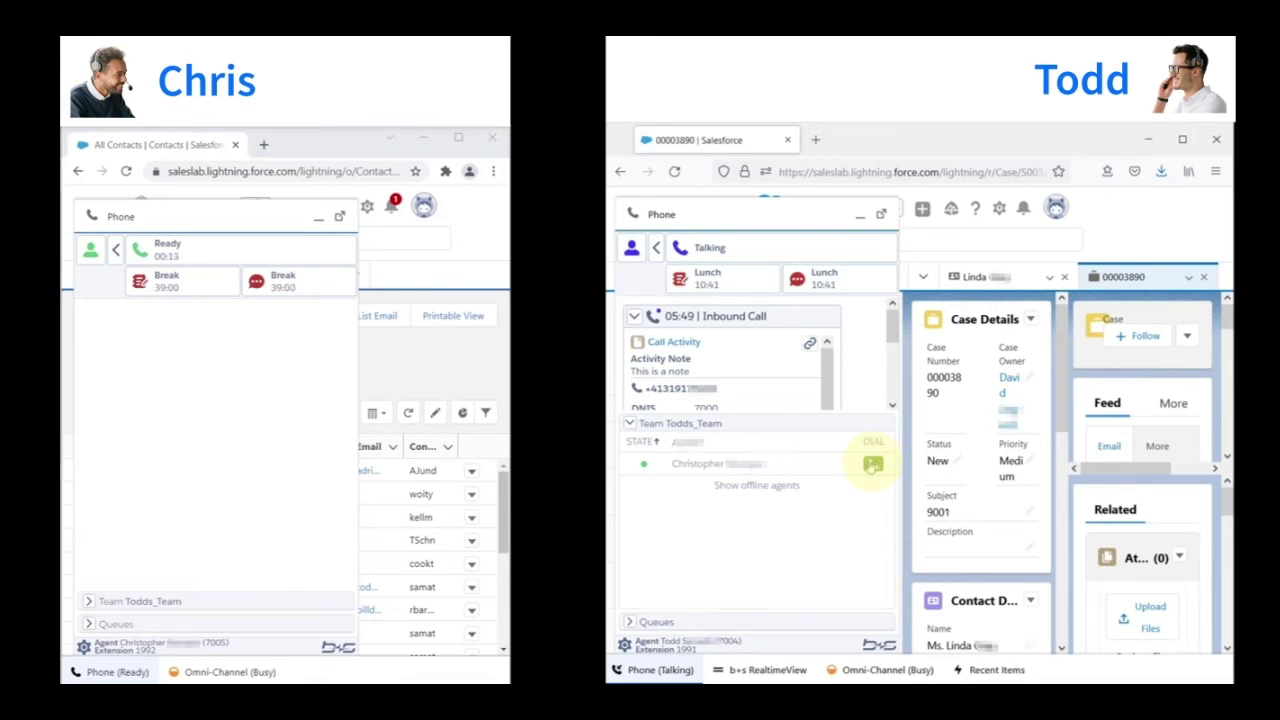
Step: Call the available colleague from the team list and accept the internal call on the colleague's side
left_click(872, 464)
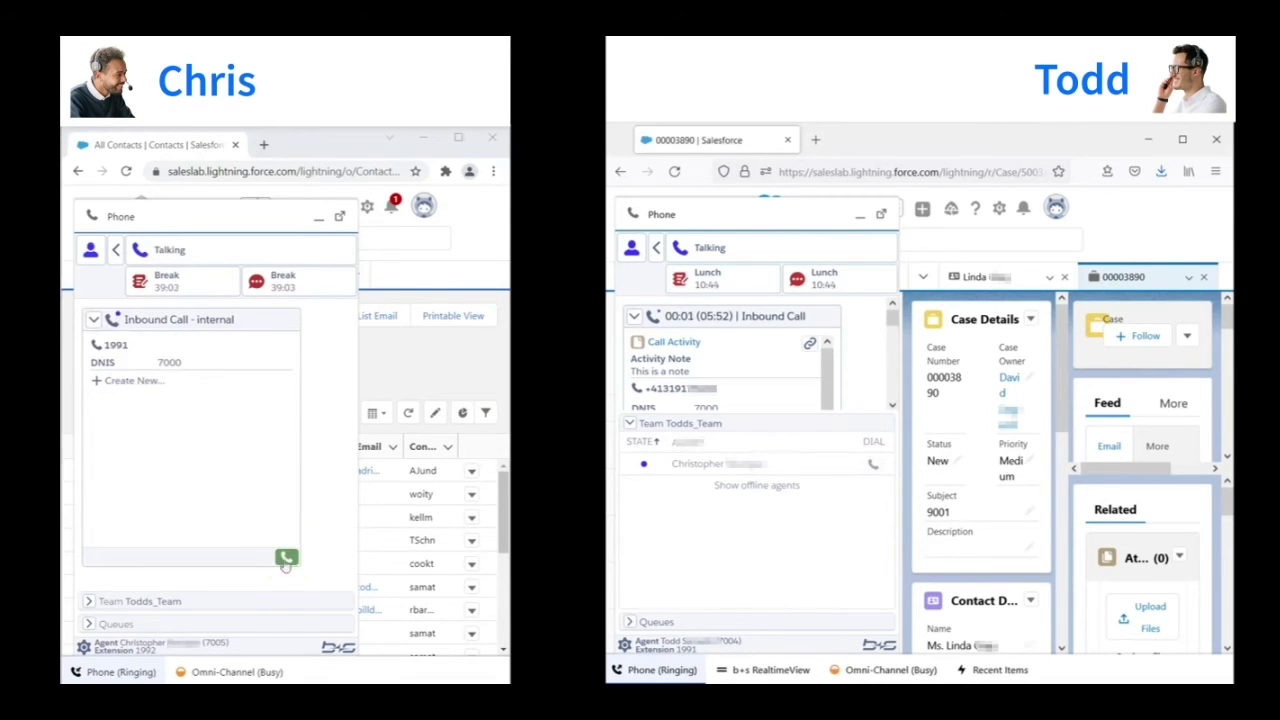
left_click(287, 557)
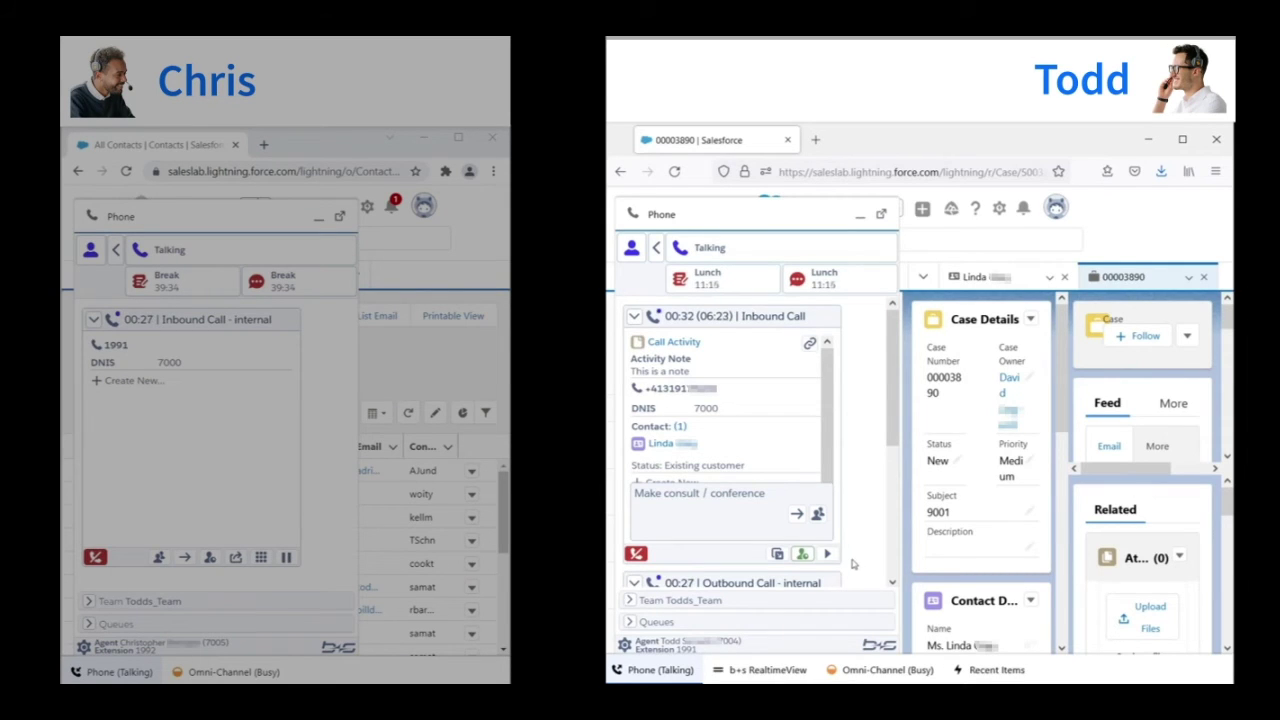
Step: Share the open case record through the outbound internal call and open it on the receiving agent's side
scroll(863, 558, "down", 3)
scroll(863, 558, "down", 1)
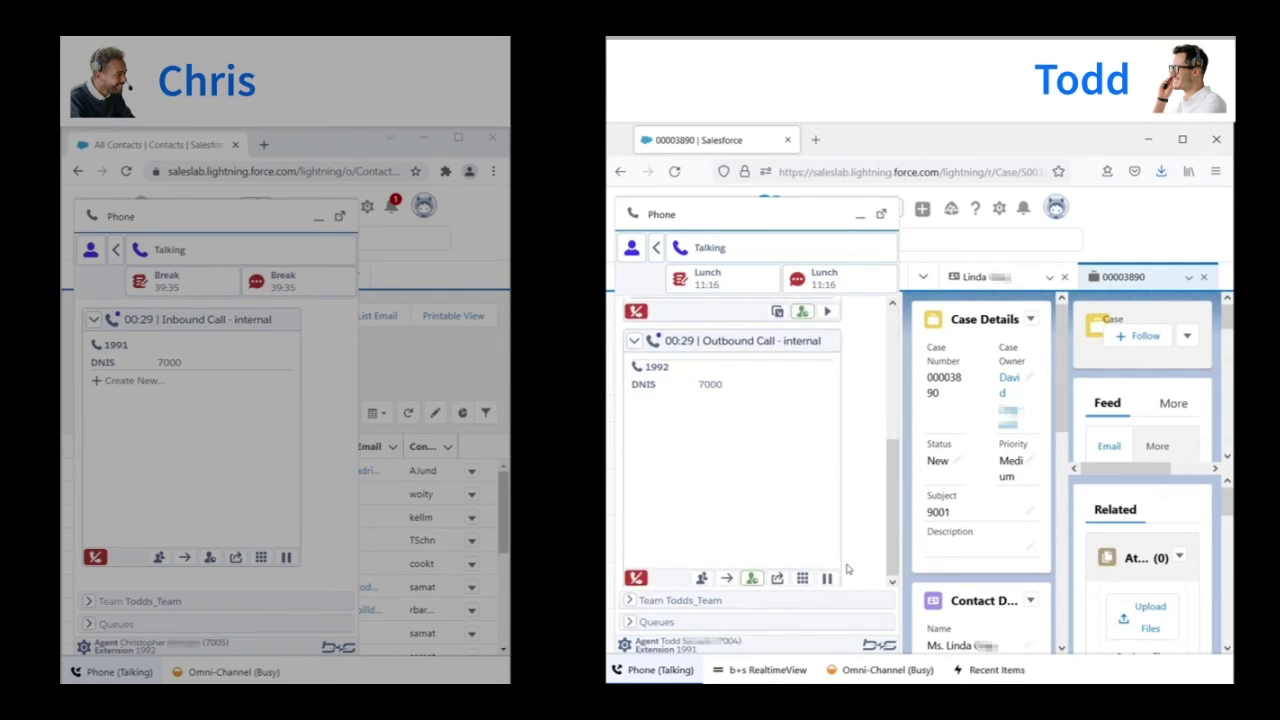
left_click(778, 580)
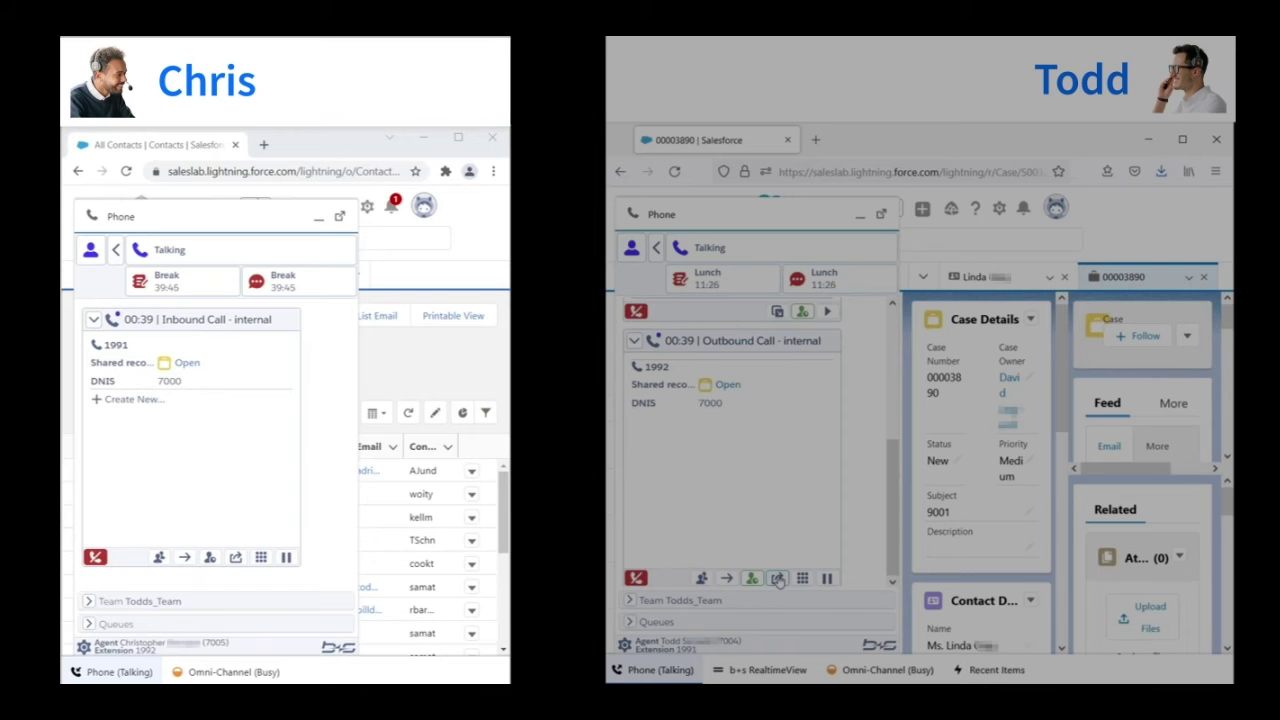
left_click(190, 362)
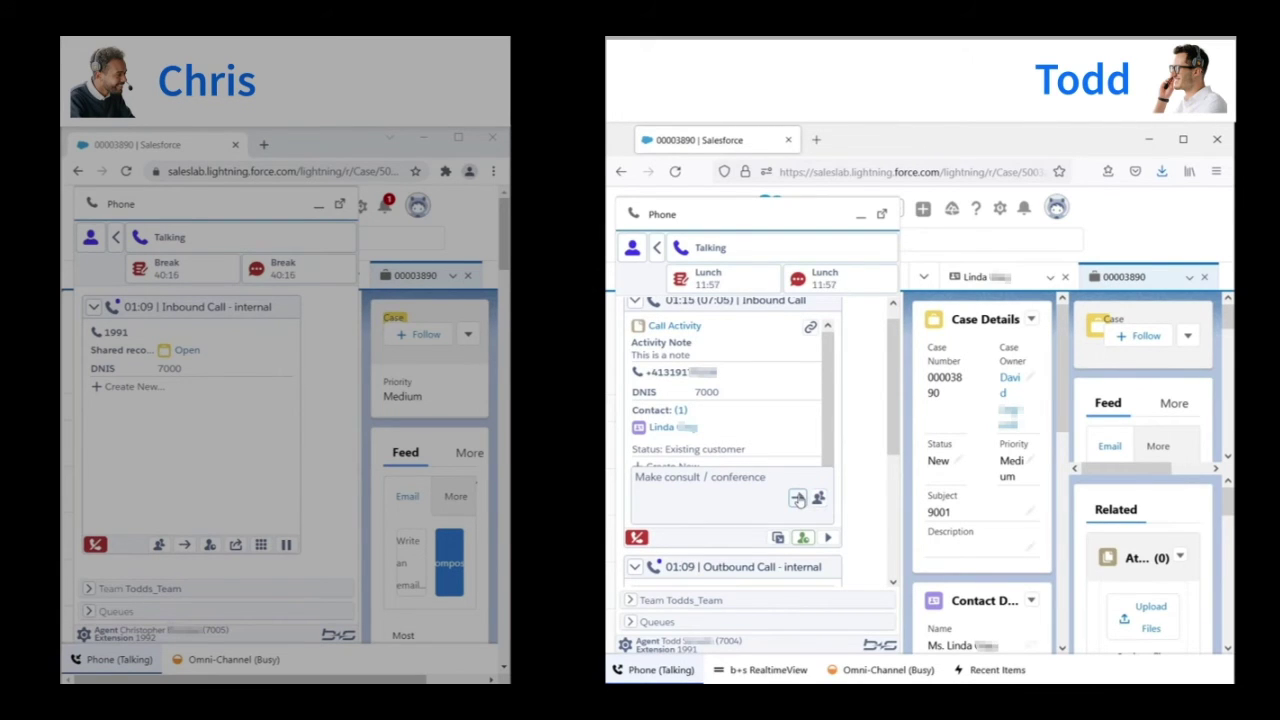
Step: Transfer the customer's inbound call to the consulted colleague
left_click(797, 498)
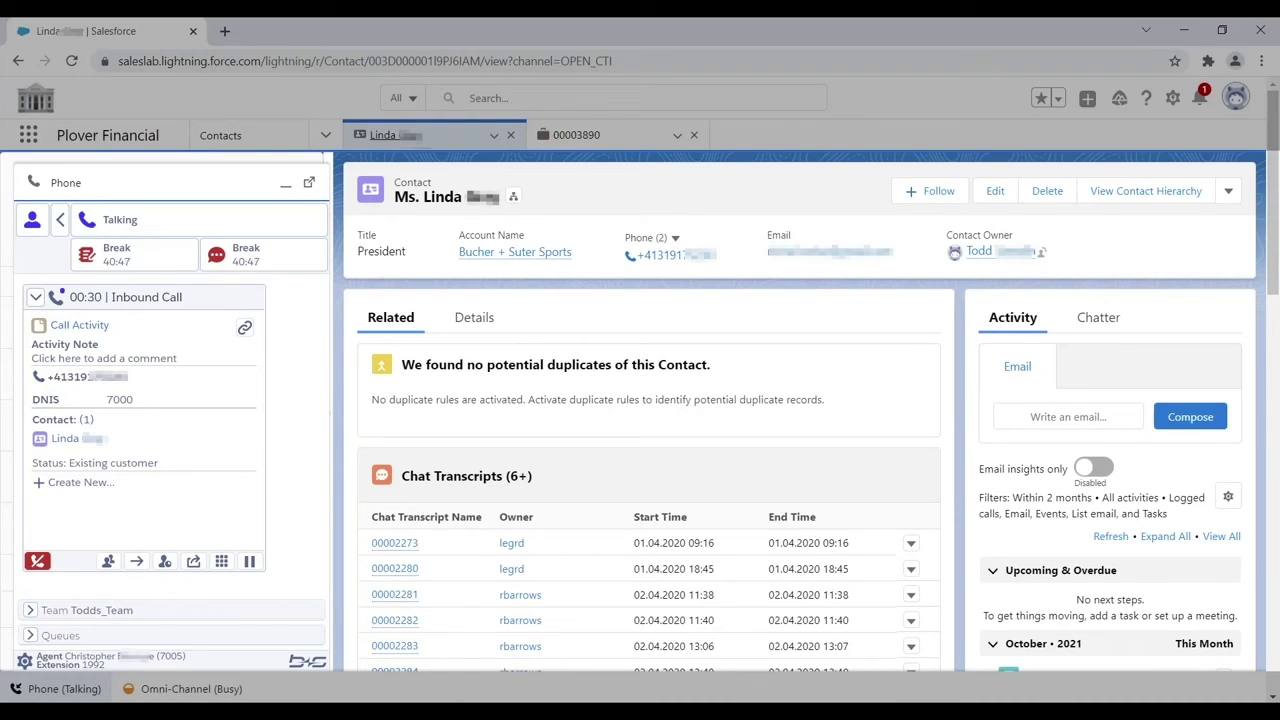
Step: Set the inbound call's wrap-up reason to Report an Issue and end the call
left_click(165, 561)
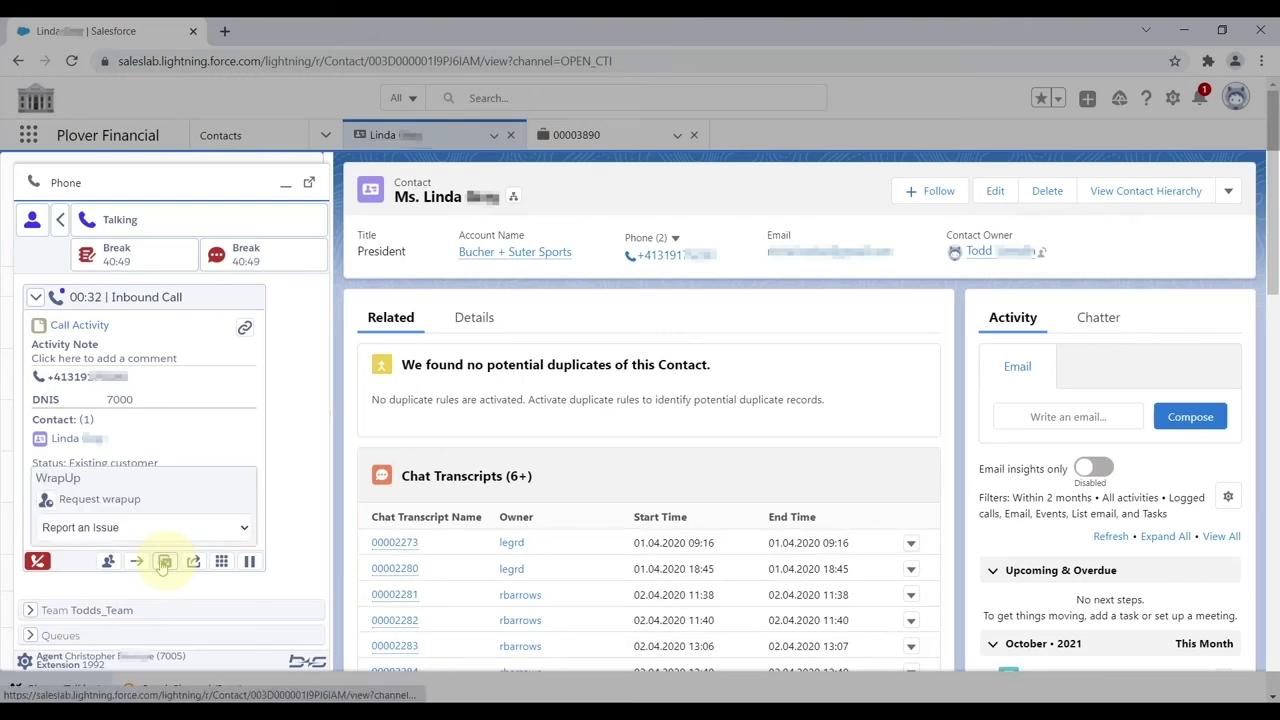
left_click(143, 530)
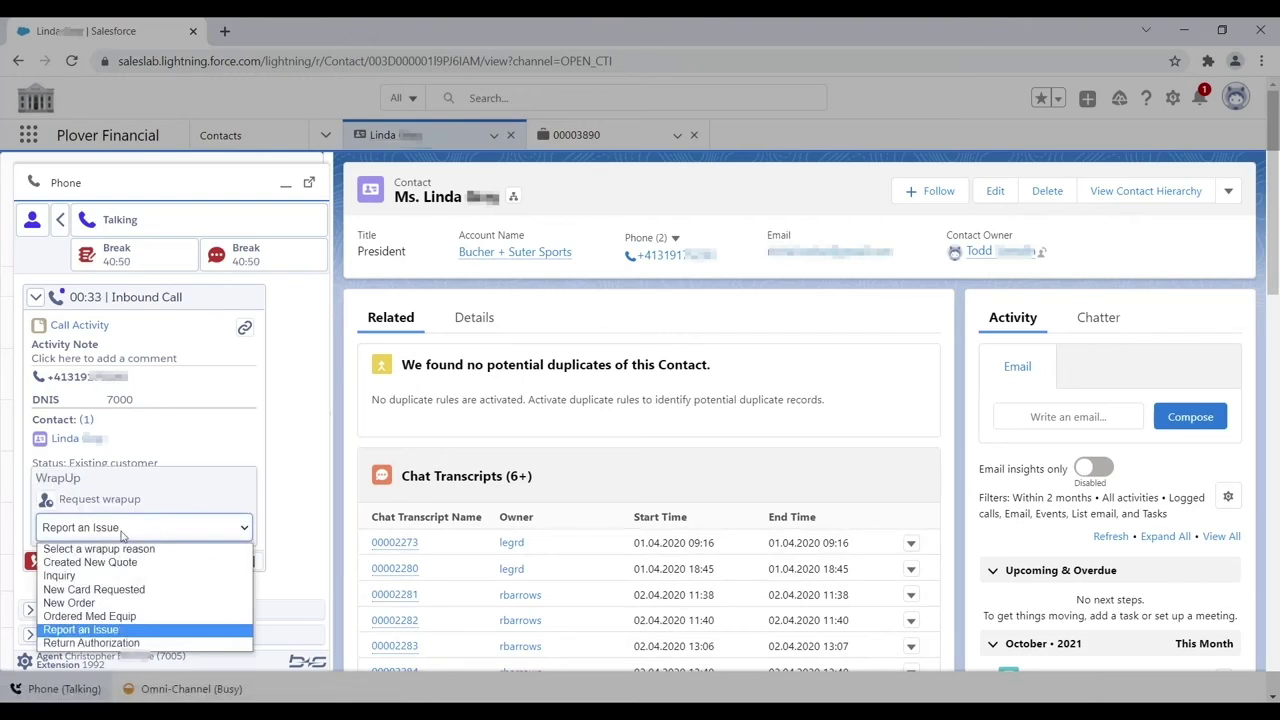
left_click(117, 630)
left_click(40, 560)
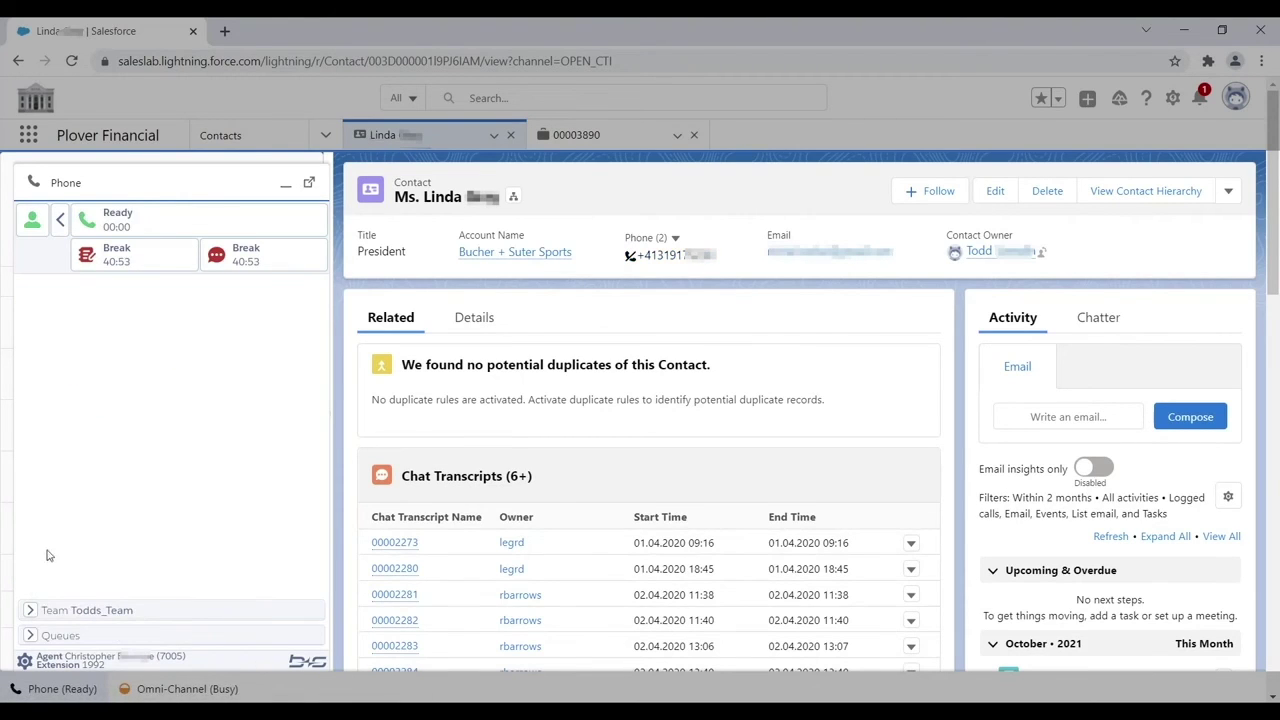
Step: Set the agent's voice state to Lunch
left_click(112, 218)
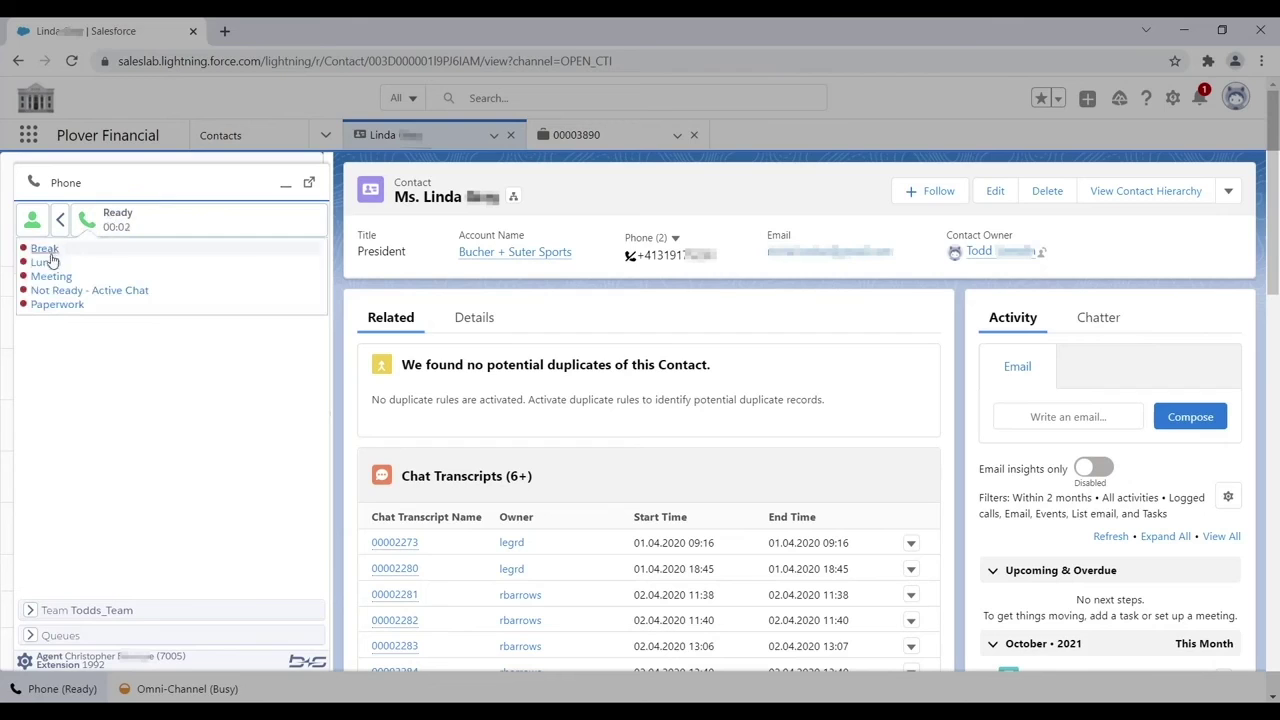
left_click(46, 263)
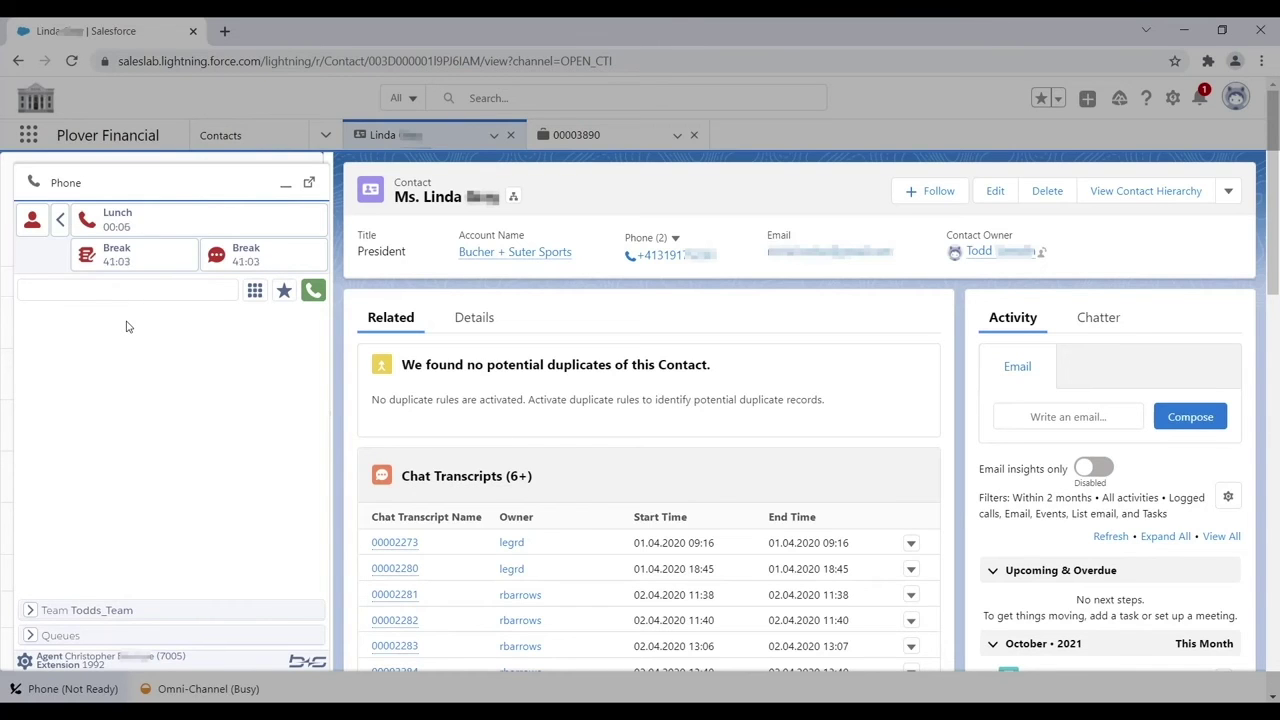
Step: Open the All Contacts list and try to dial the first contact's phone number from it
left_click(220, 135)
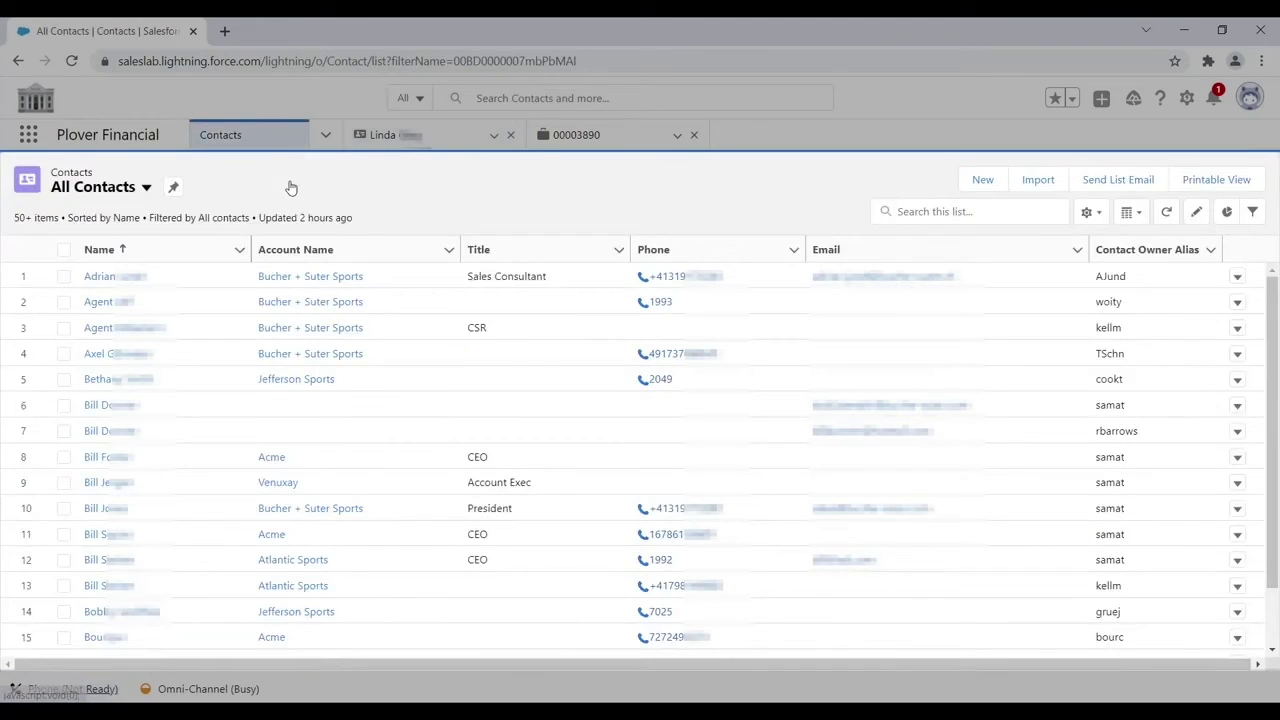
left_click(668, 280)
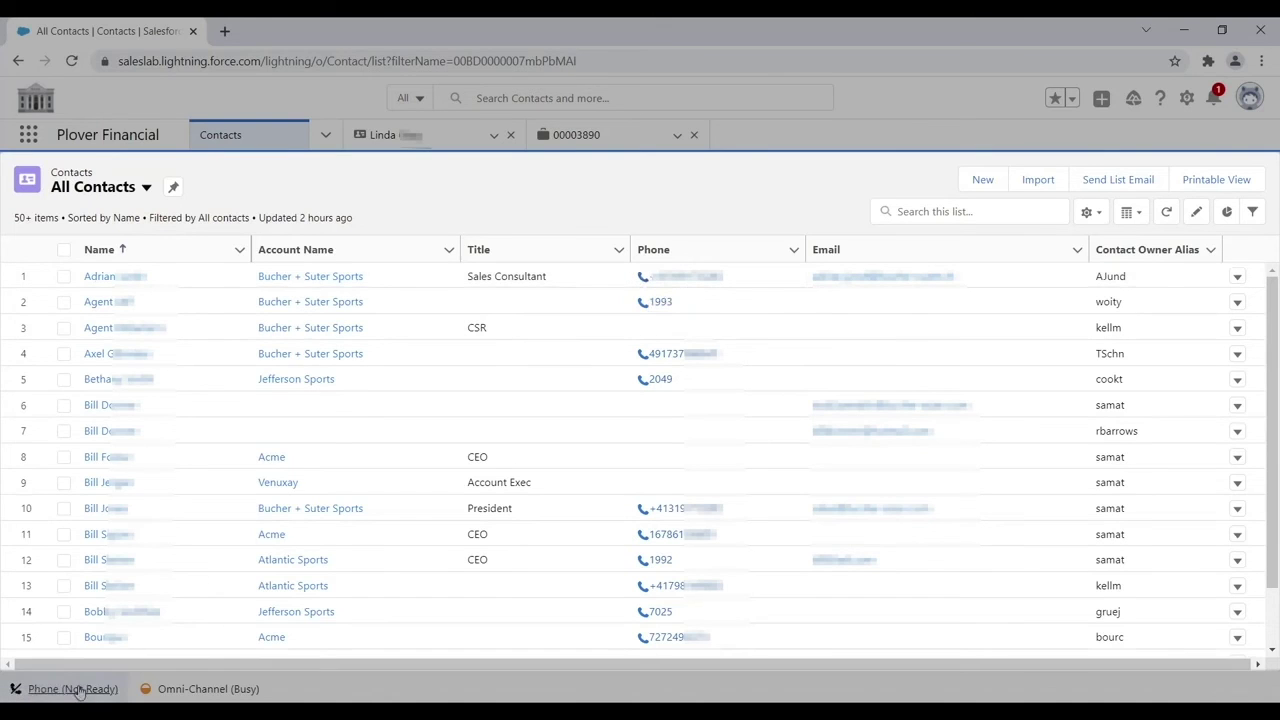
Step: Search the phone panel's directory for "bi" and for "0014", and open the favorites
left_click(133, 288)
type("bi")
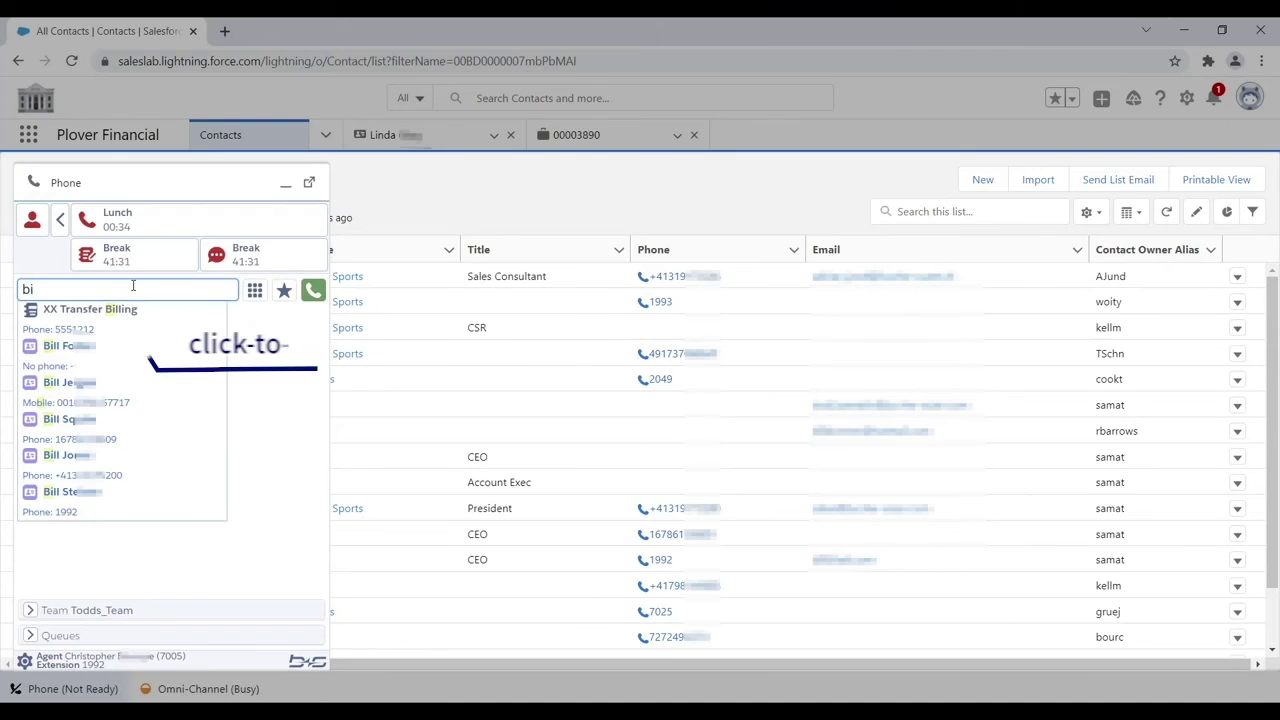
key("BackSpace")
key("BackSpace")
type("00")
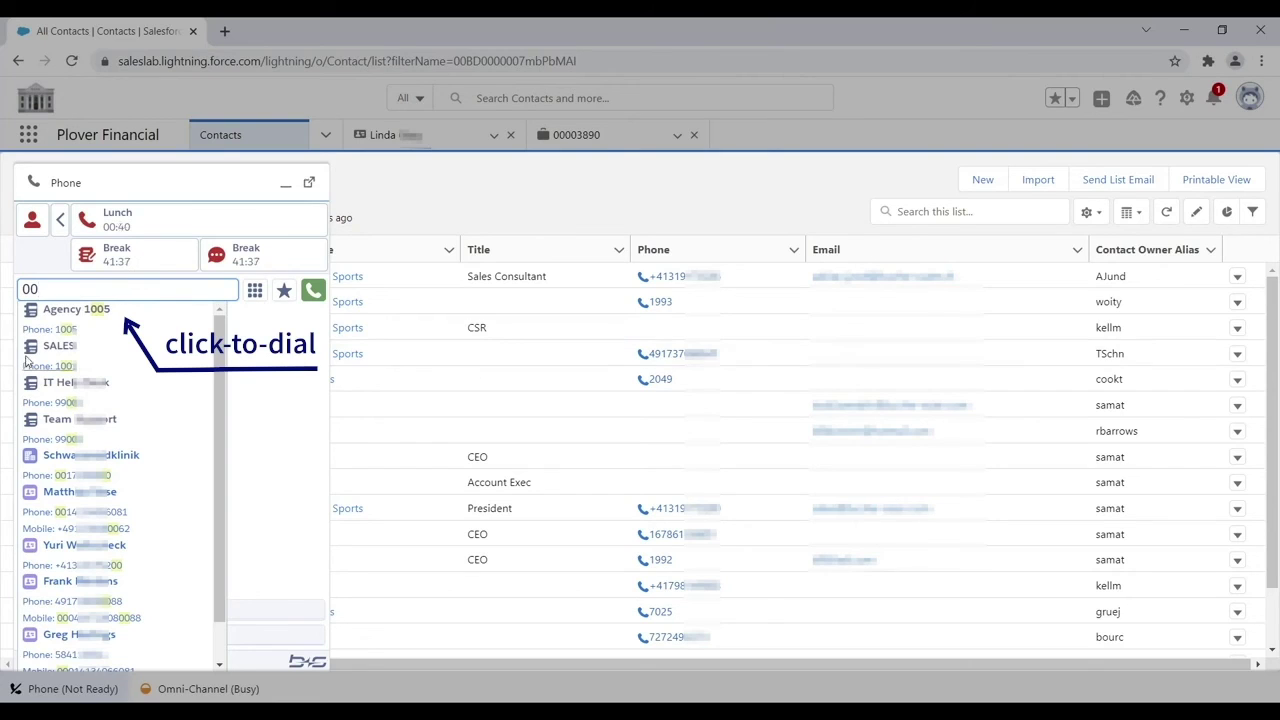
type("14")
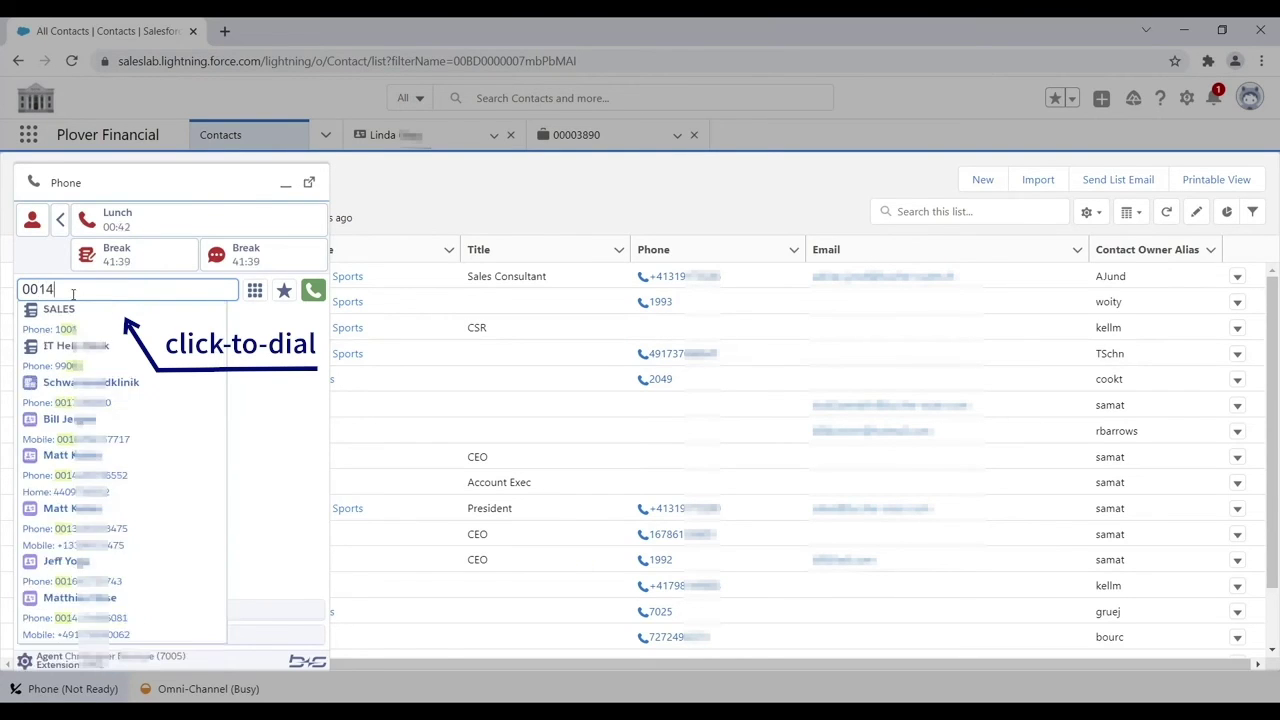
left_click(284, 291)
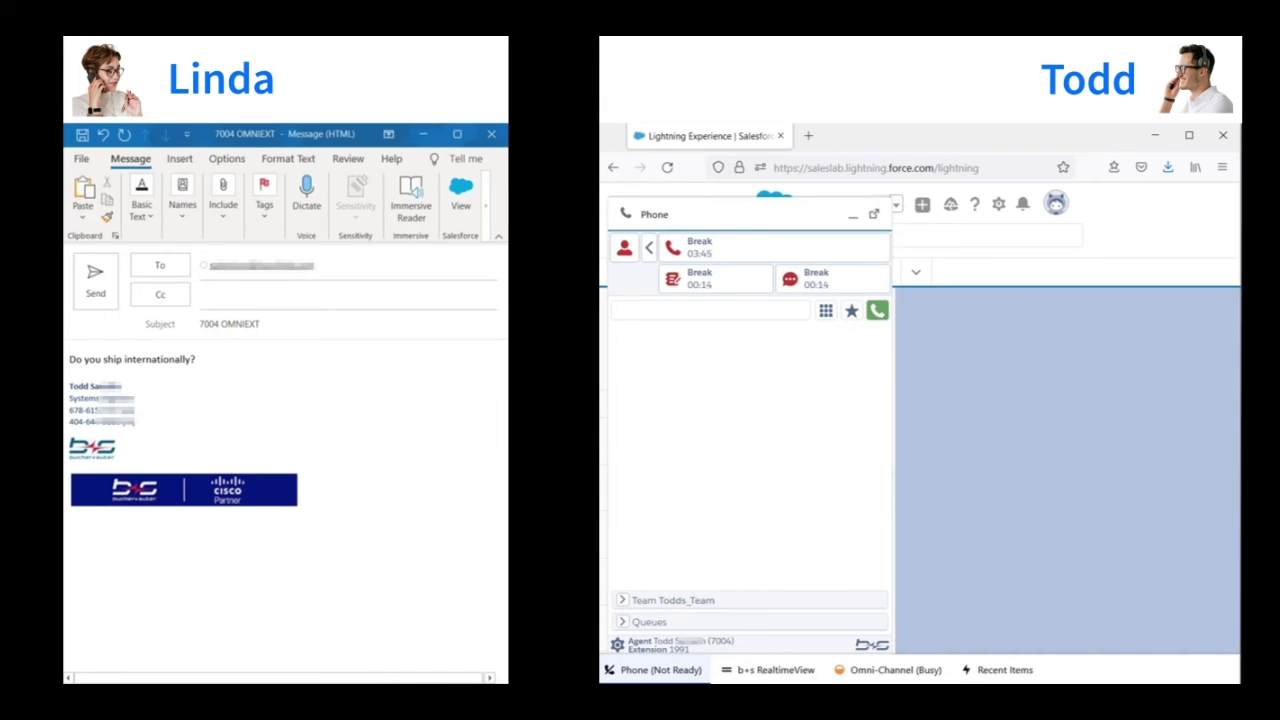
Step: Send the customer's 7004 OMNIEXT email and, with the agent's case channel set to Ready, accept the resulting case
left_click(95, 283)
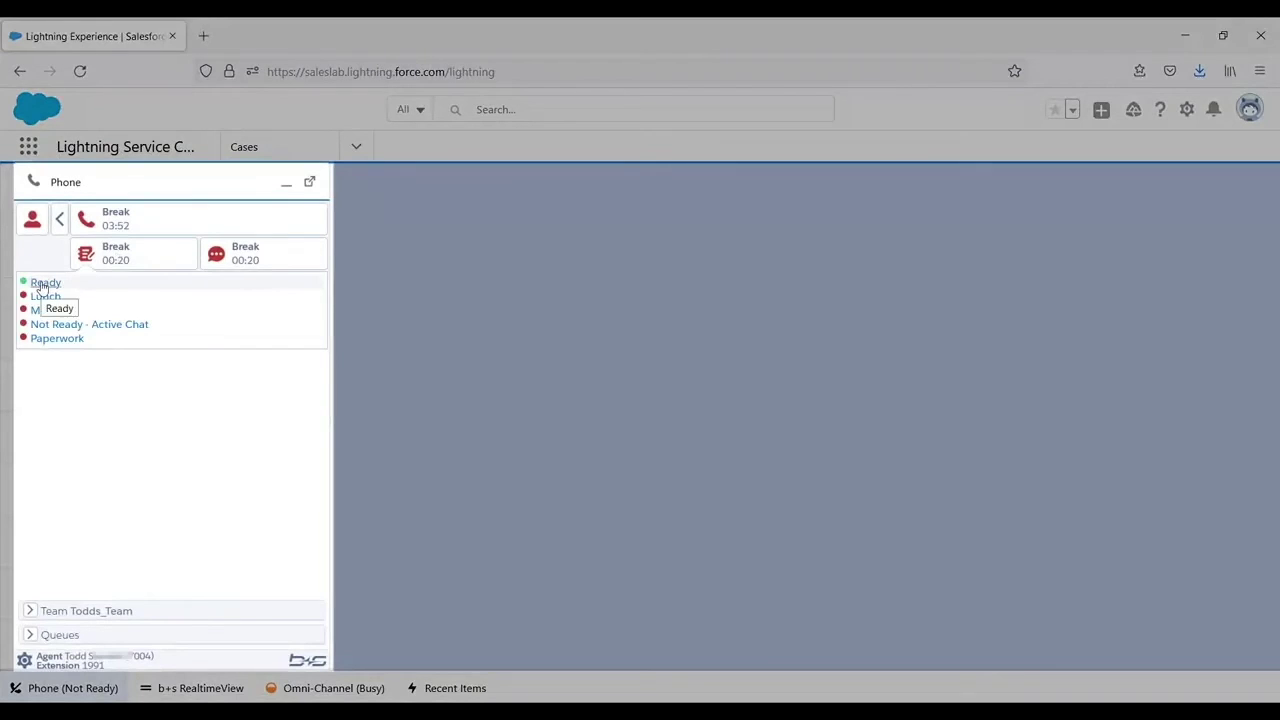
left_click(42, 285)
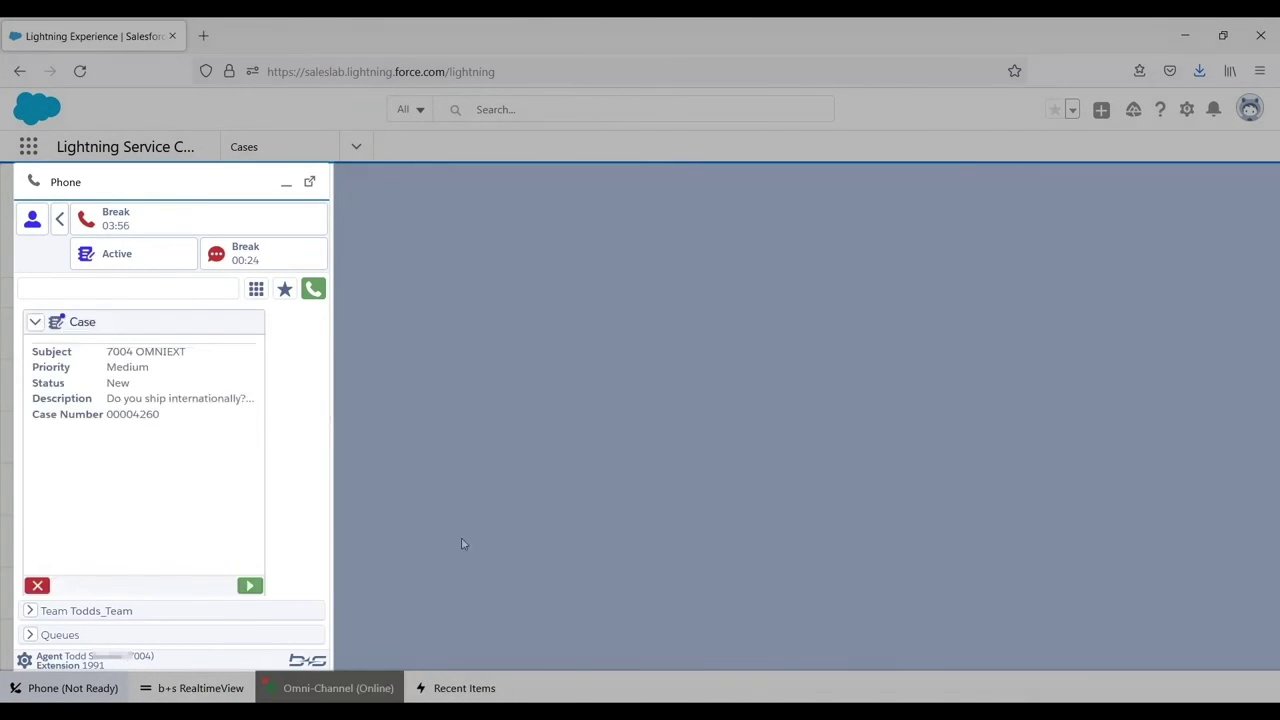
left_click(250, 585)
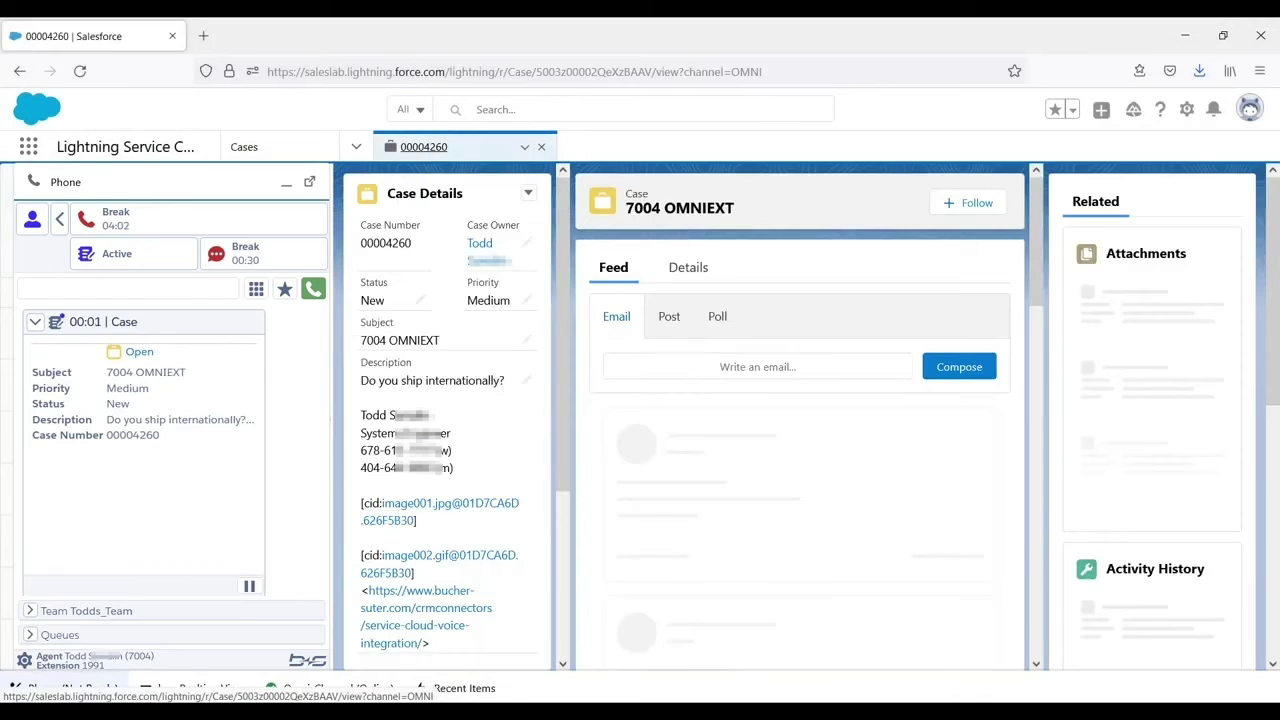
Step: Reply to the customer's email with "Yes we do.", send it and close the case record
left_click(722, 362)
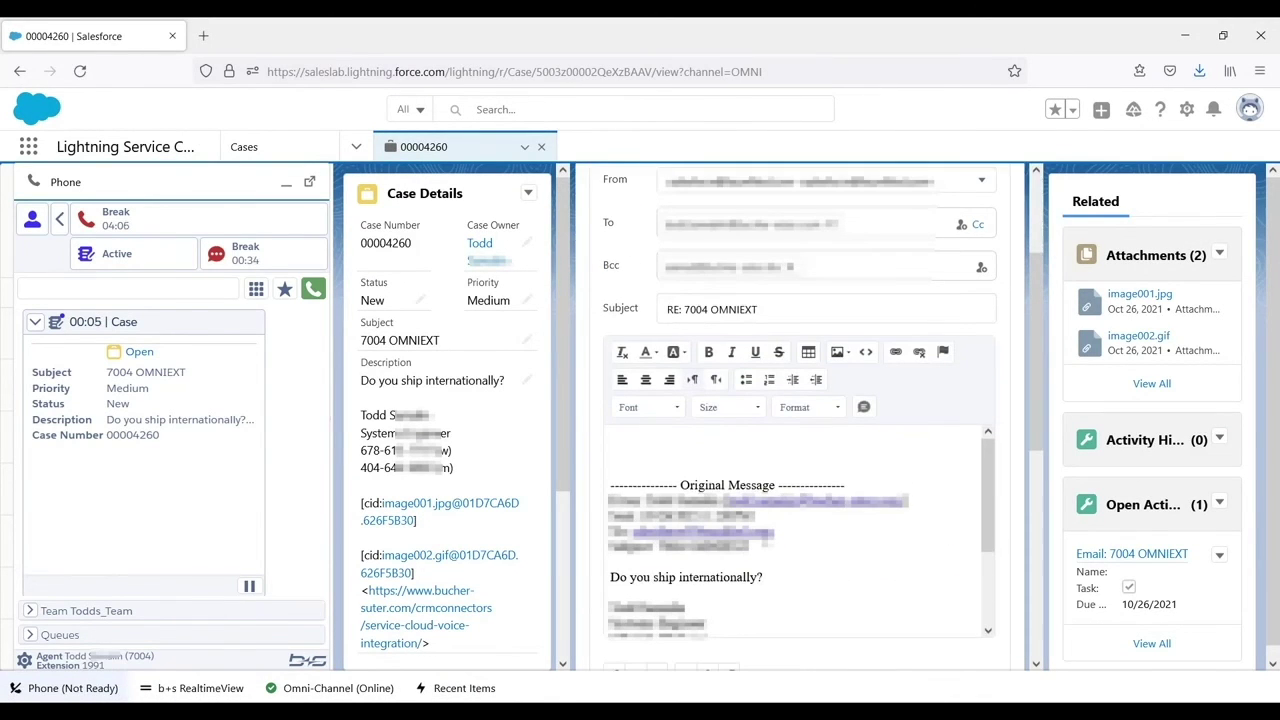
scroll(740, 580, "up", 3)
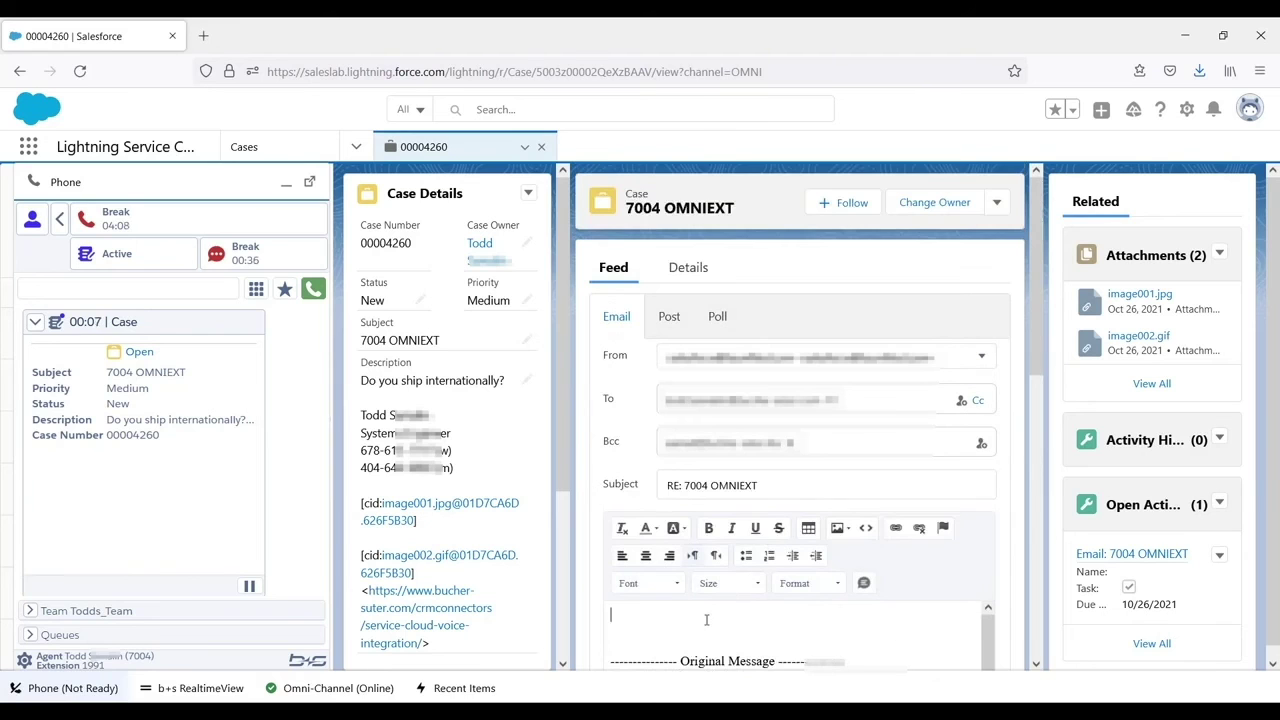
type("Yes we do")
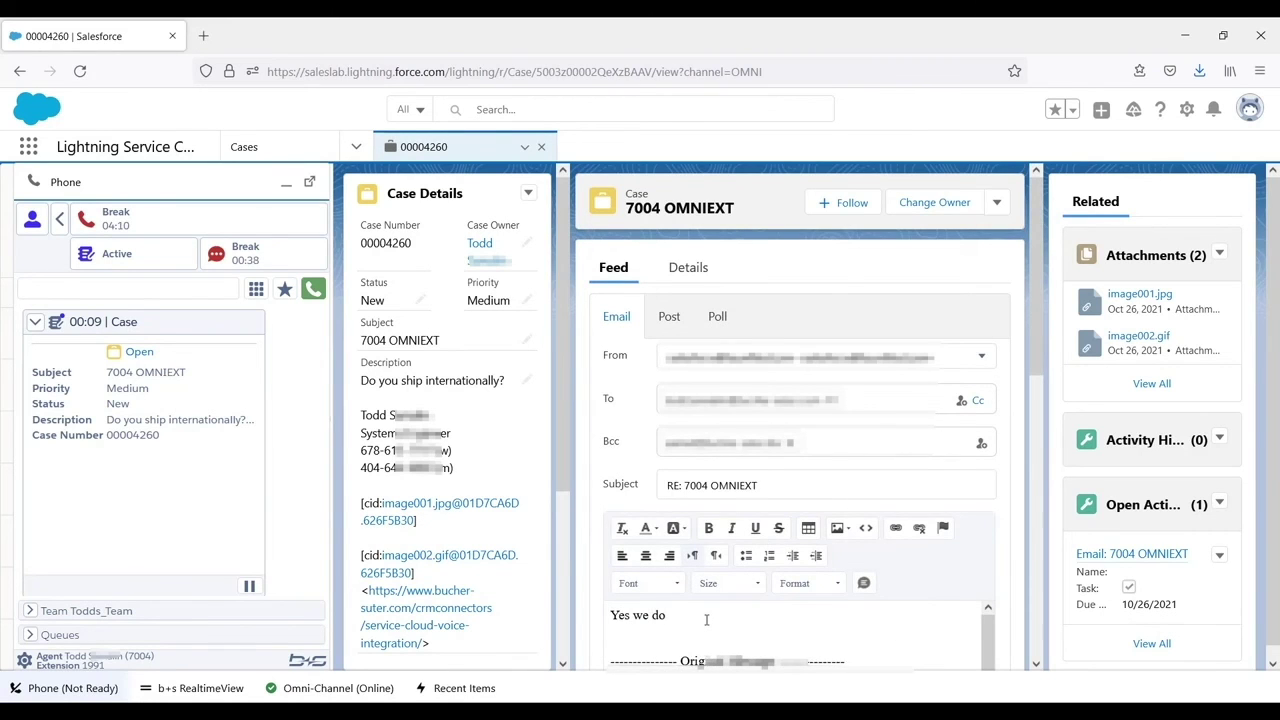
type(".")
scroll(1025, 432, "down", 3)
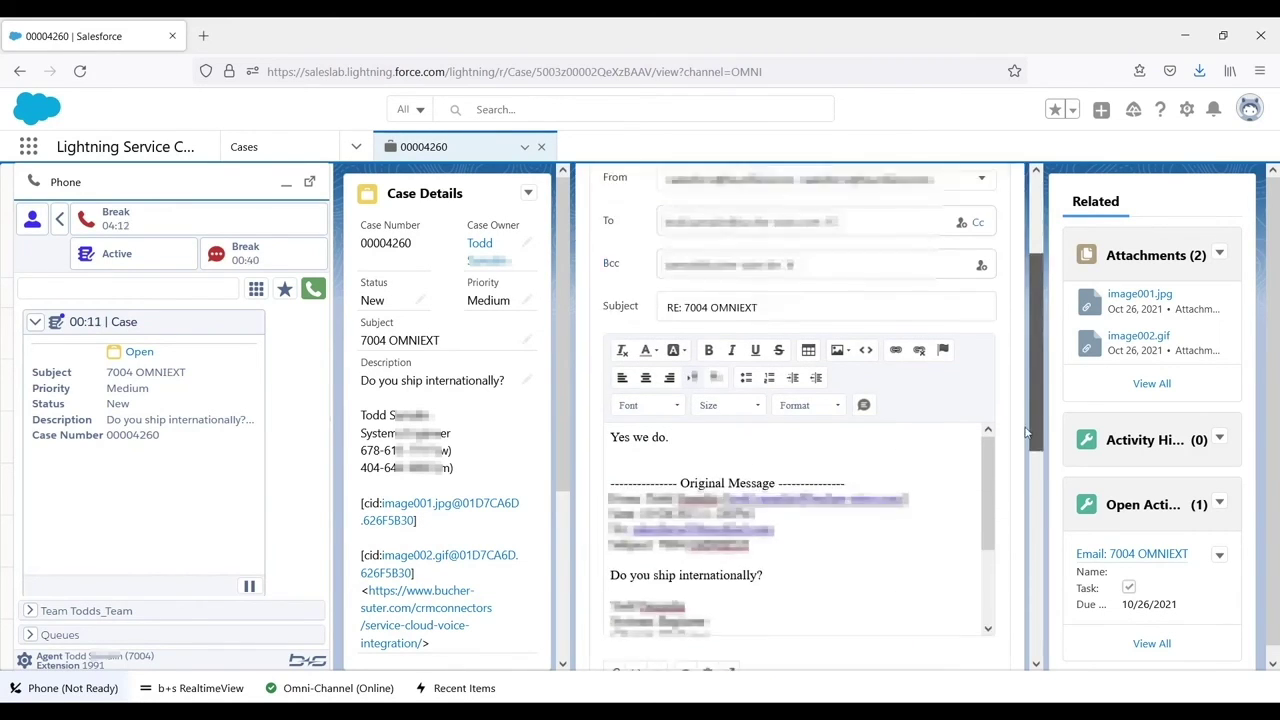
scroll(1025, 432, "down", 2)
left_click(923, 577)
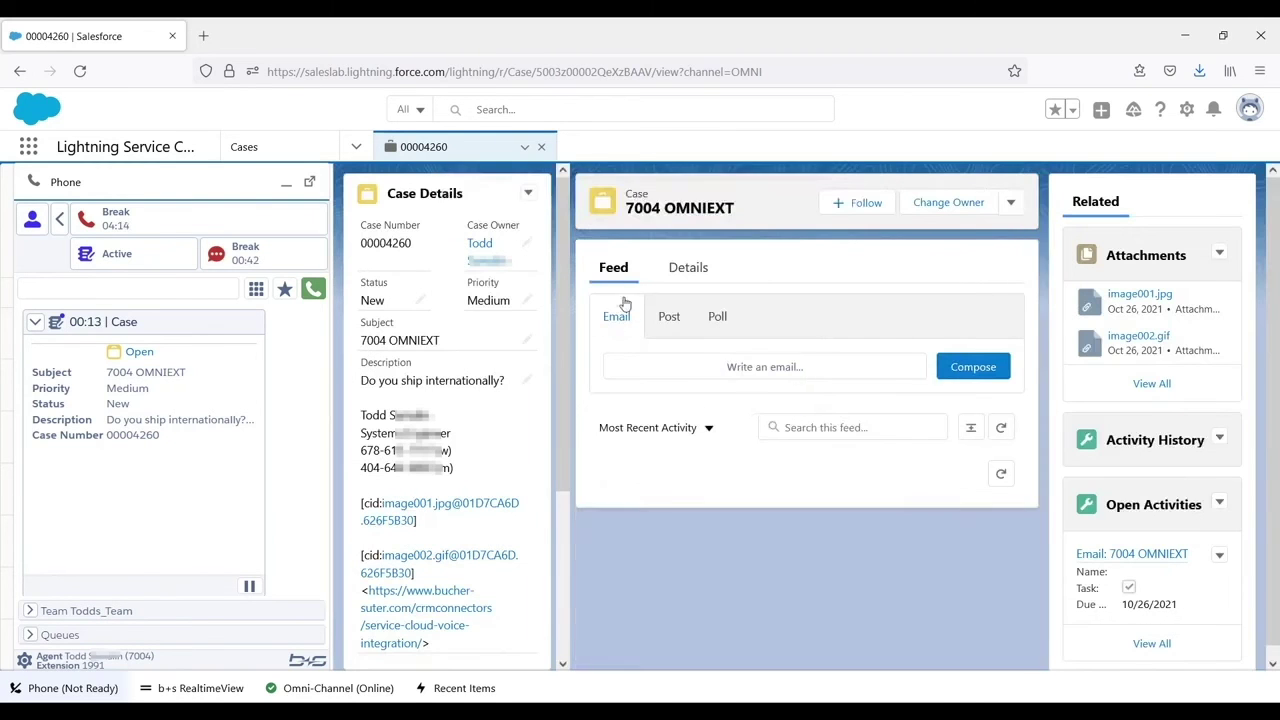
left_click(541, 146)
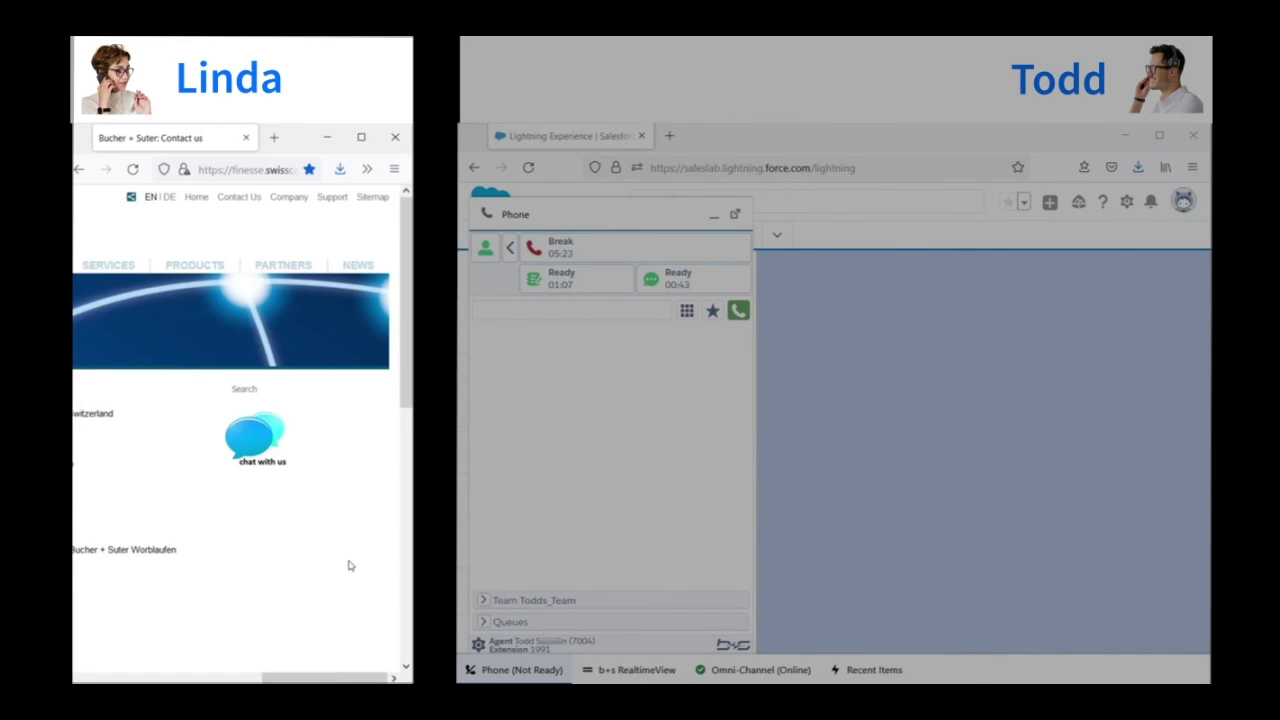
Step: Open the website's pre-chat form, fill in the customer's name, account number and email address, and request the chat
left_click(255, 440)
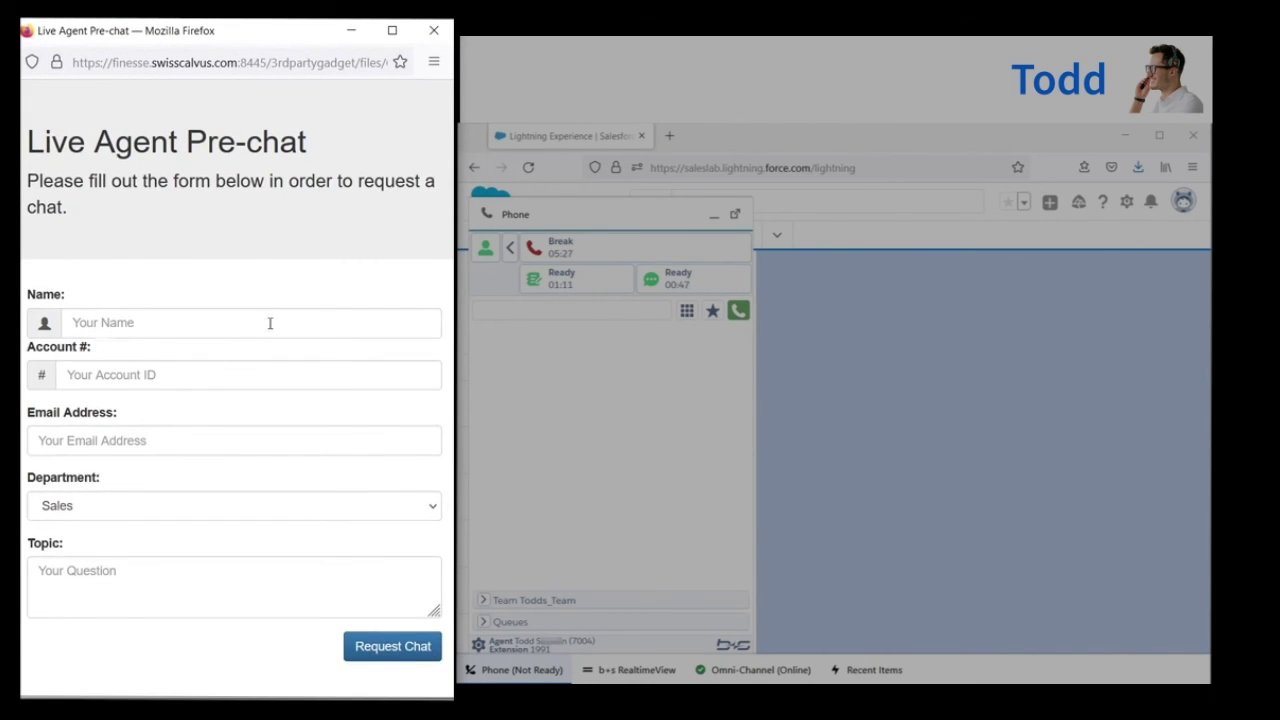
left_click(270, 323)
type("L")
left_click(274, 348)
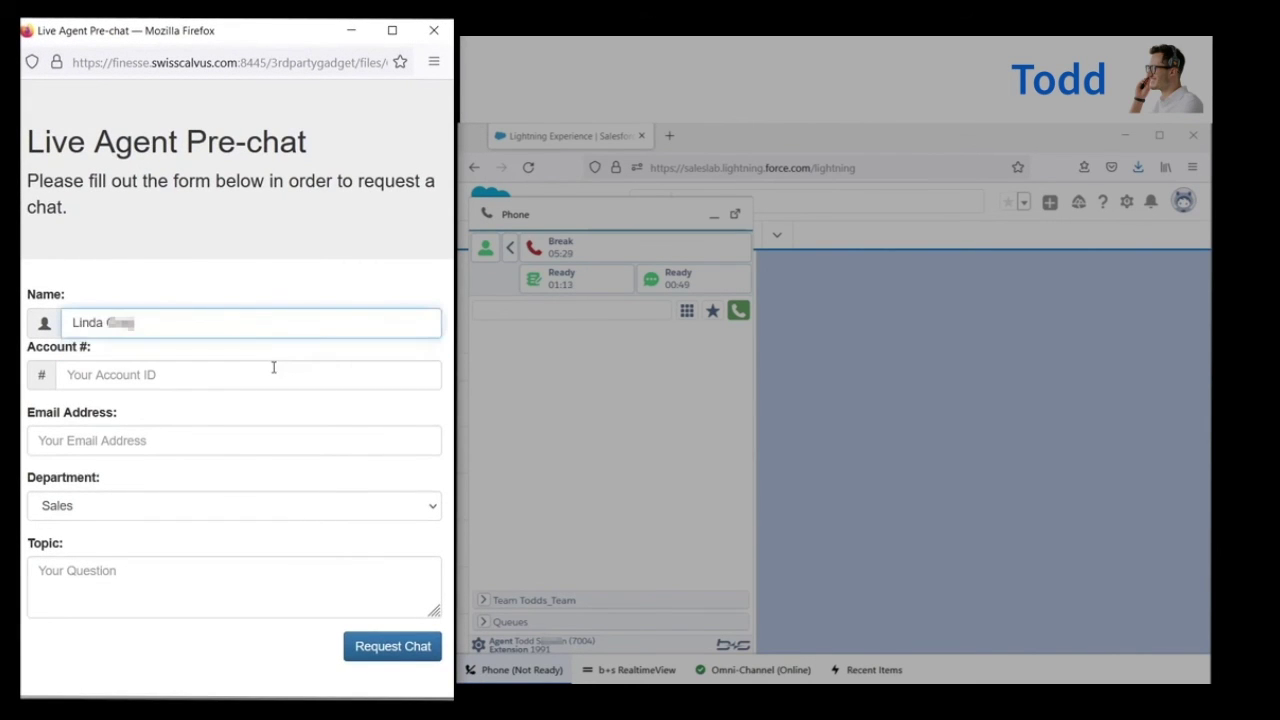
left_click(272, 376)
type("7")
left_click(268, 400)
left_click(266, 436)
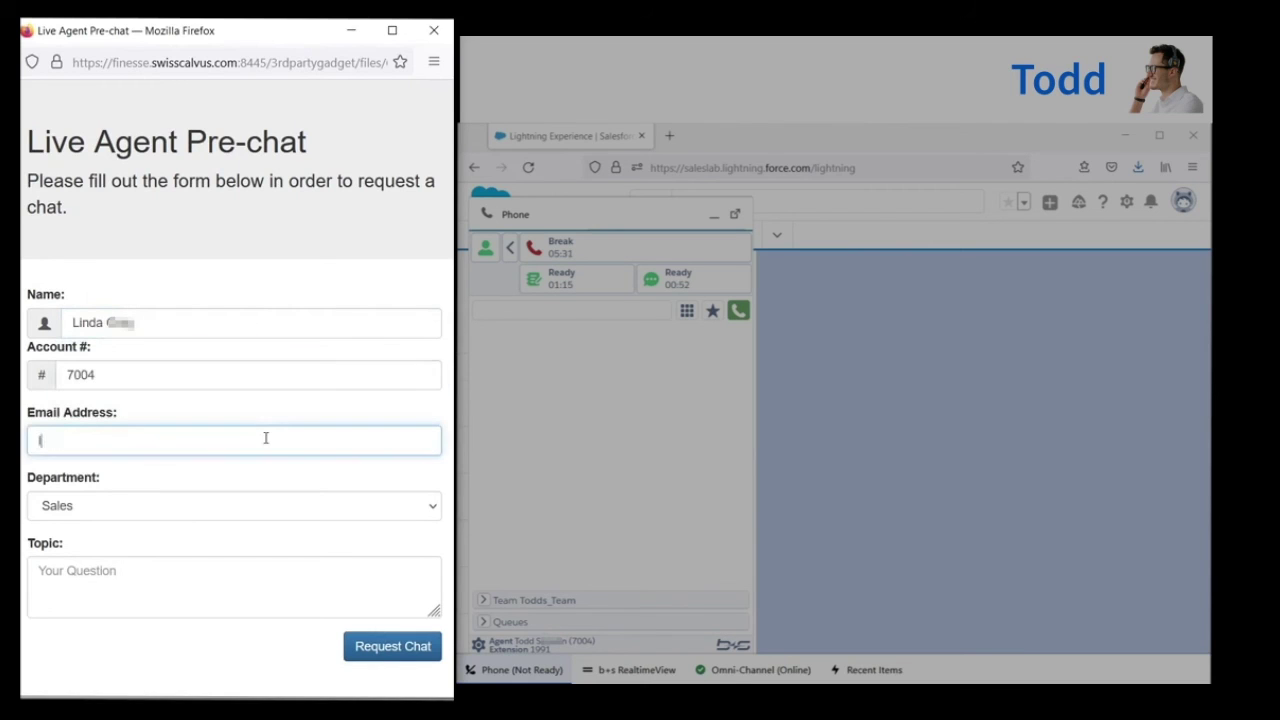
type("l")
left_click(268, 466)
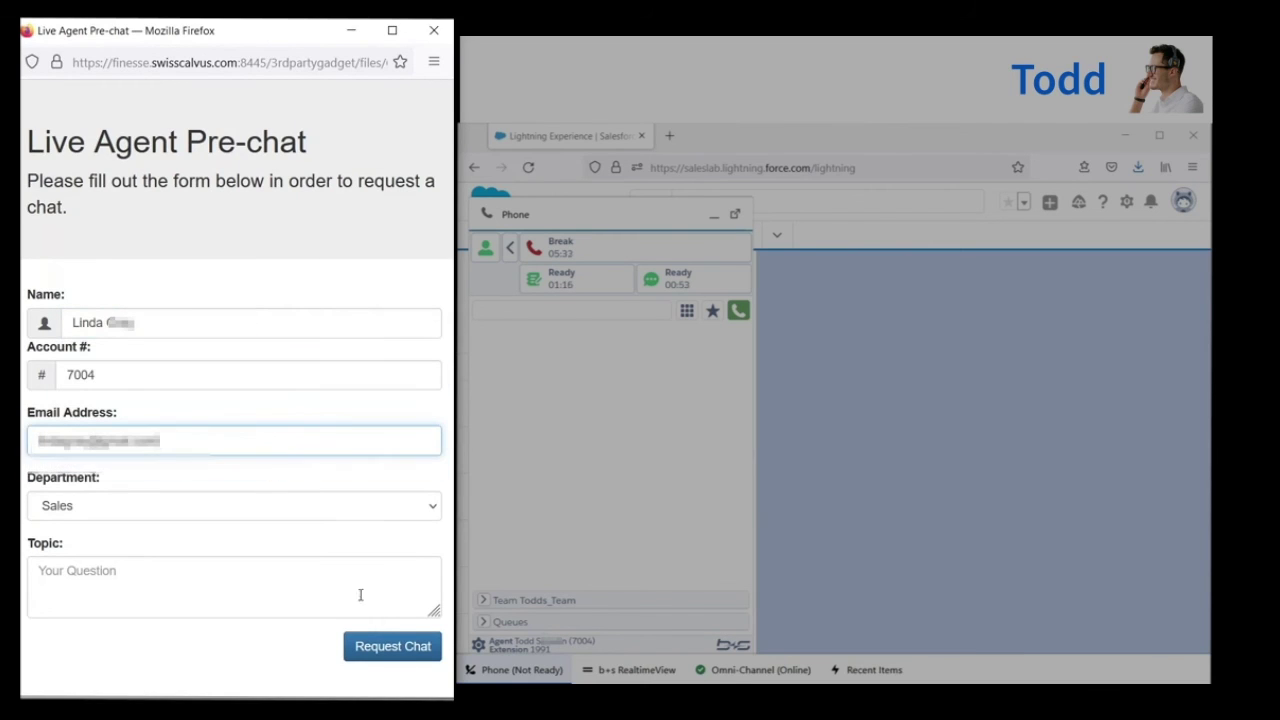
left_click(389, 650)
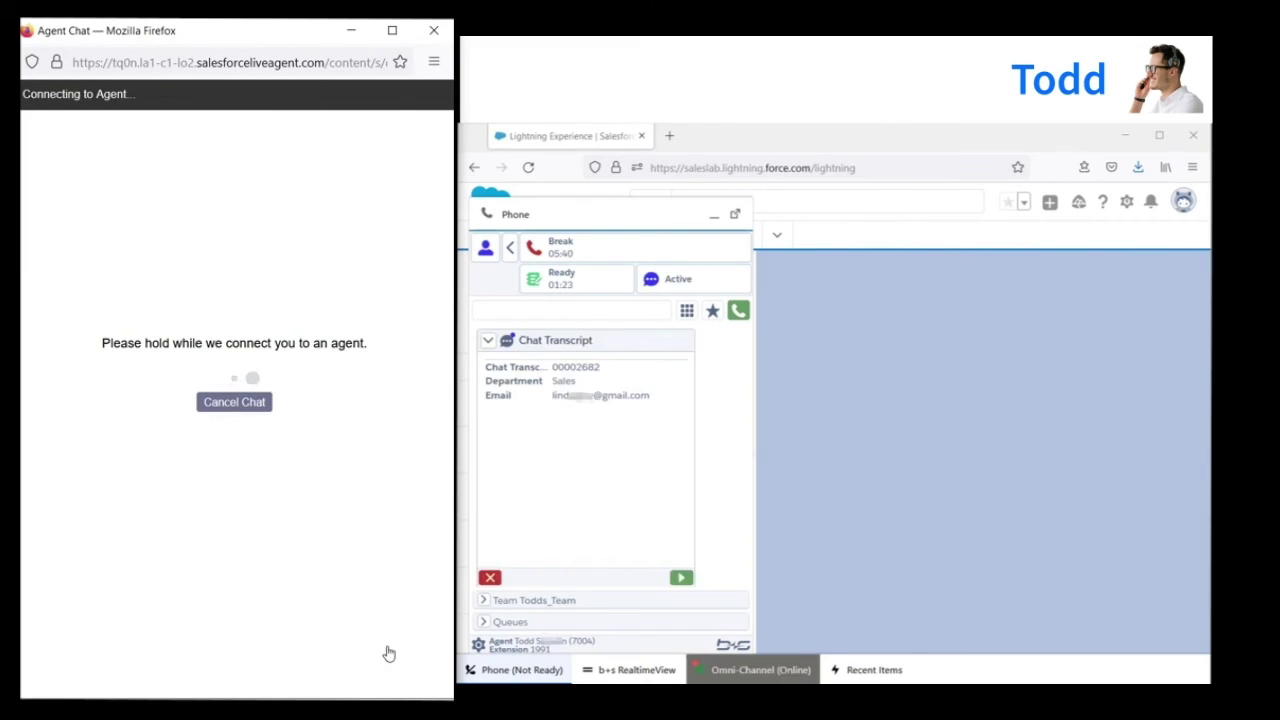
Step: Accept the incoming chat on the agent's side and send "I need product help" as the customer
left_click(681, 578)
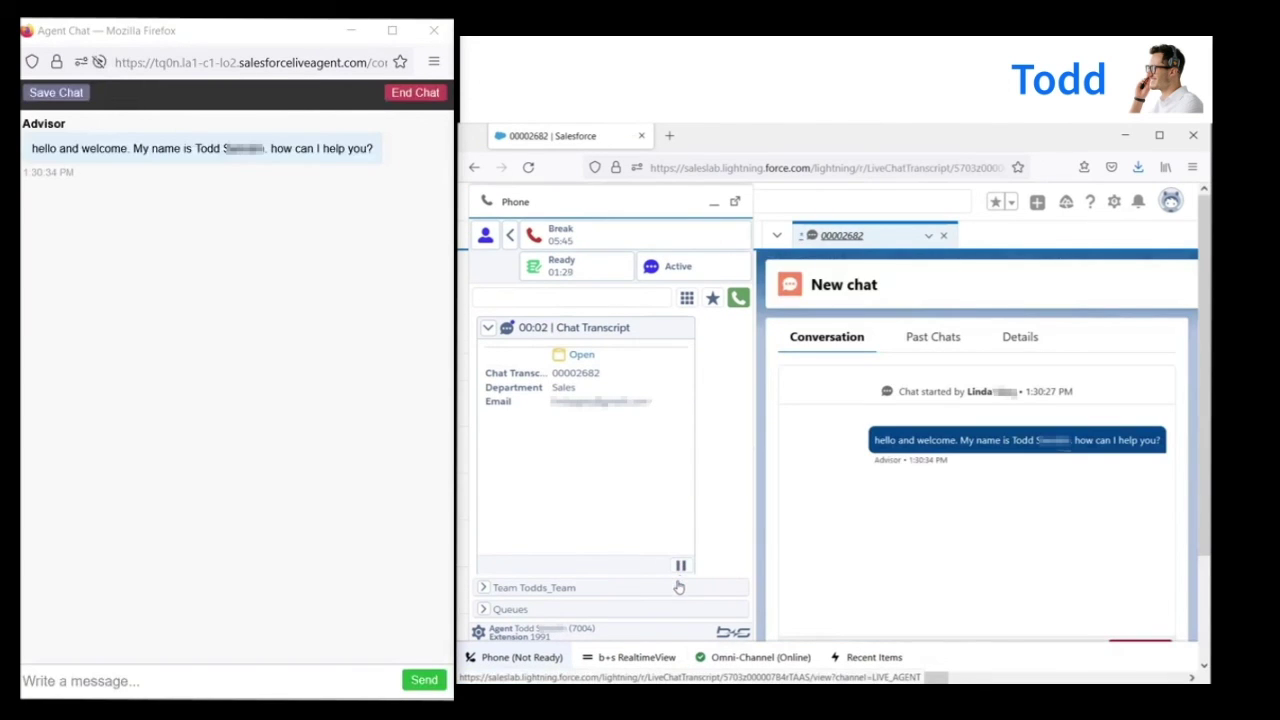
left_click(322, 680)
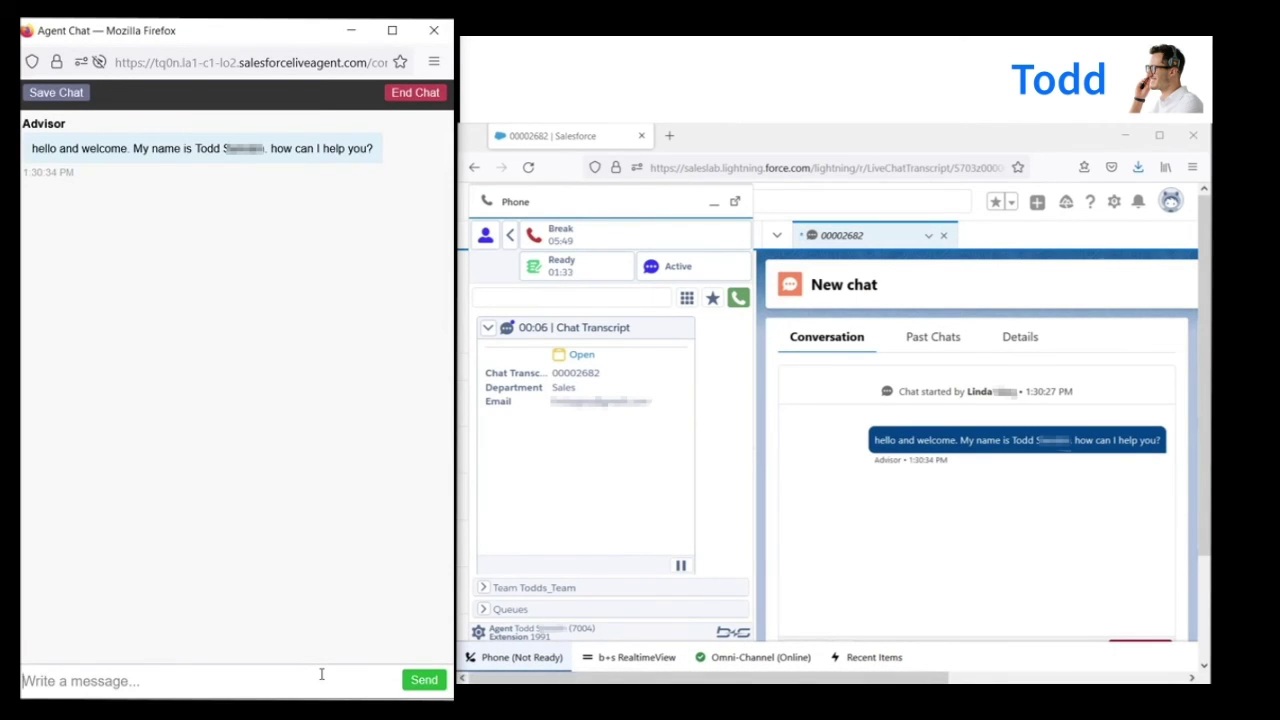
type("I need prod")
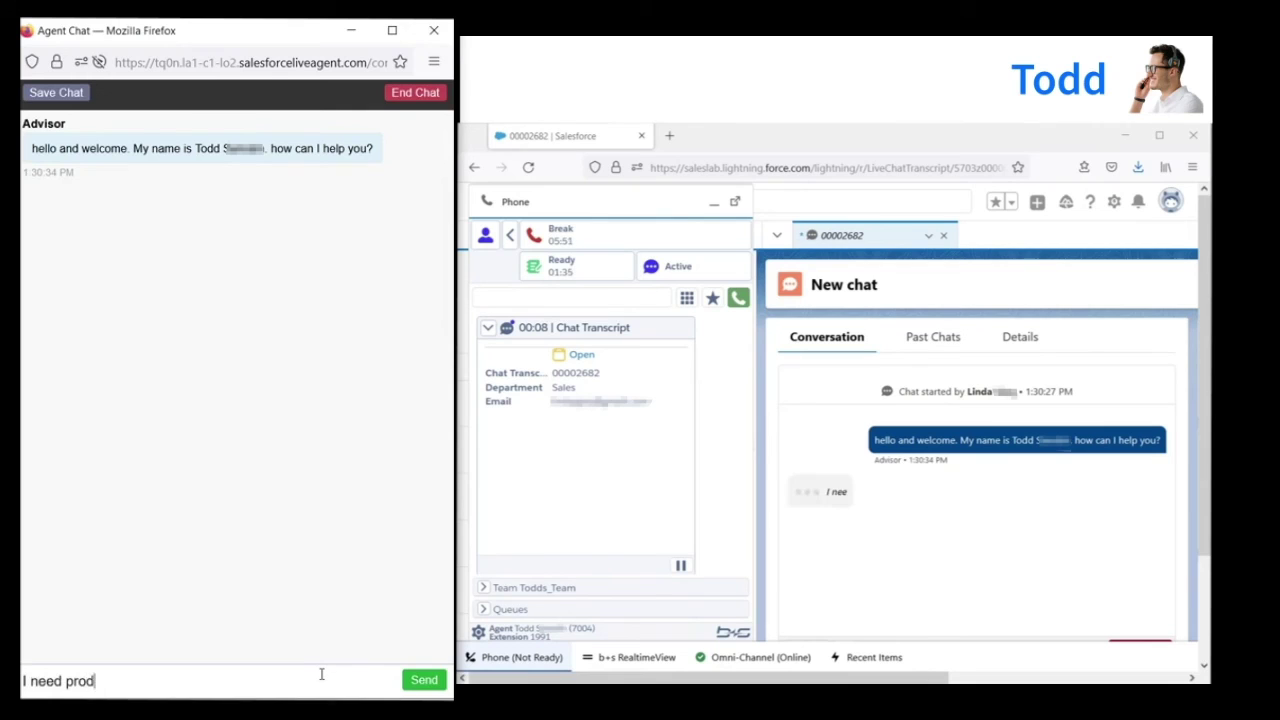
type("uct help")
key("Return")
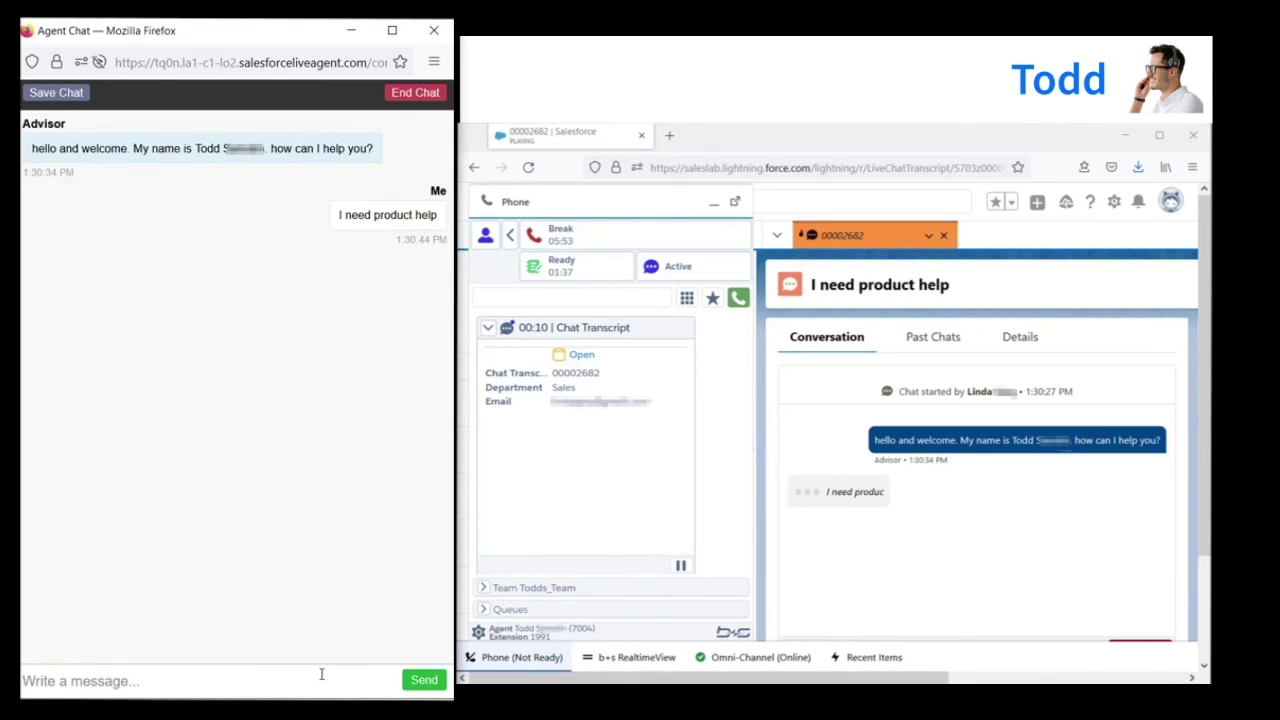
Step: Reply "Sure" to the customer in the agent's chat conversation
left_click(861, 619)
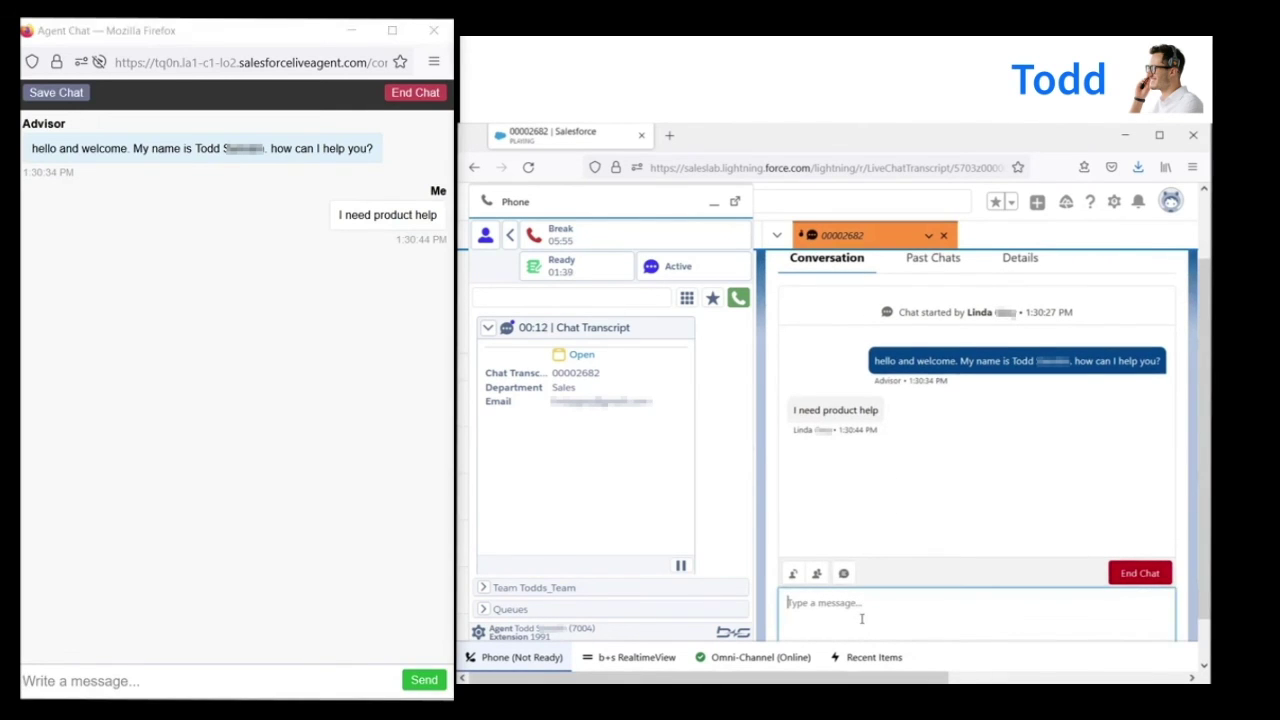
type("Sure")
key("Return")
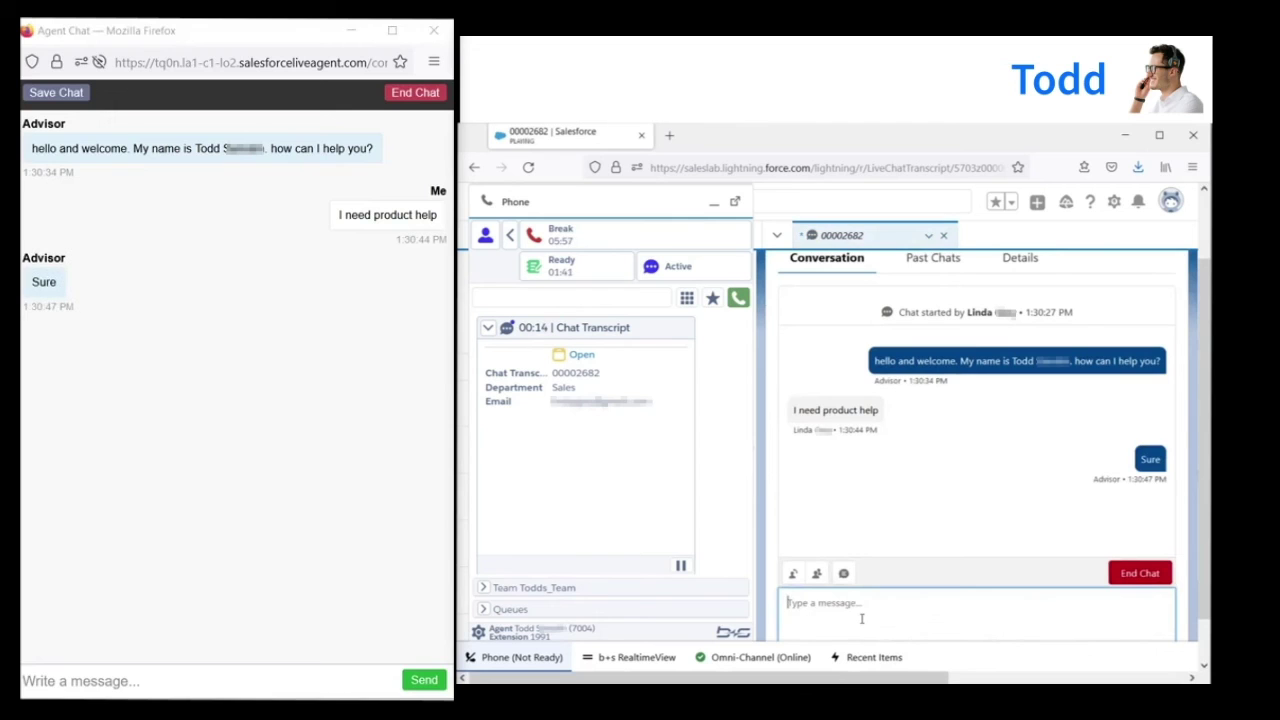
Step: Fill in a second pre-chat form with another customer's name, account number and email address, and request the chat
left_click(373, 30)
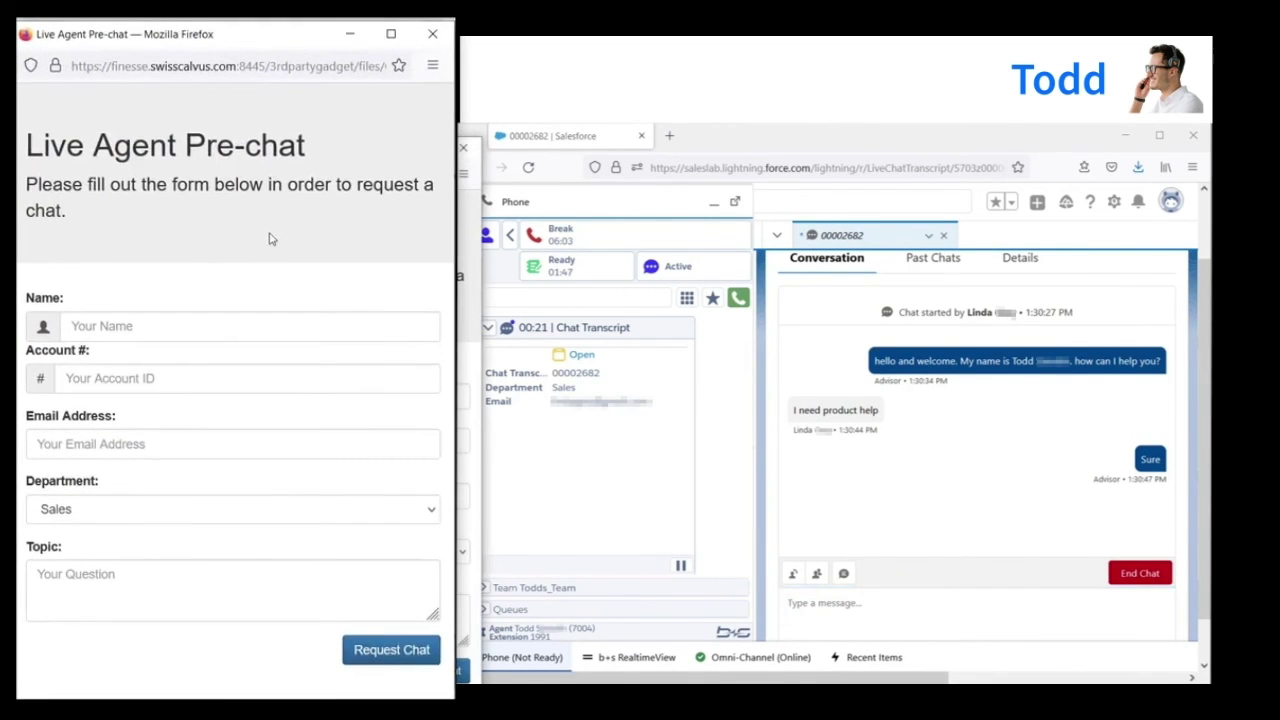
left_click(279, 320)
type("Bi")
left_click(257, 356)
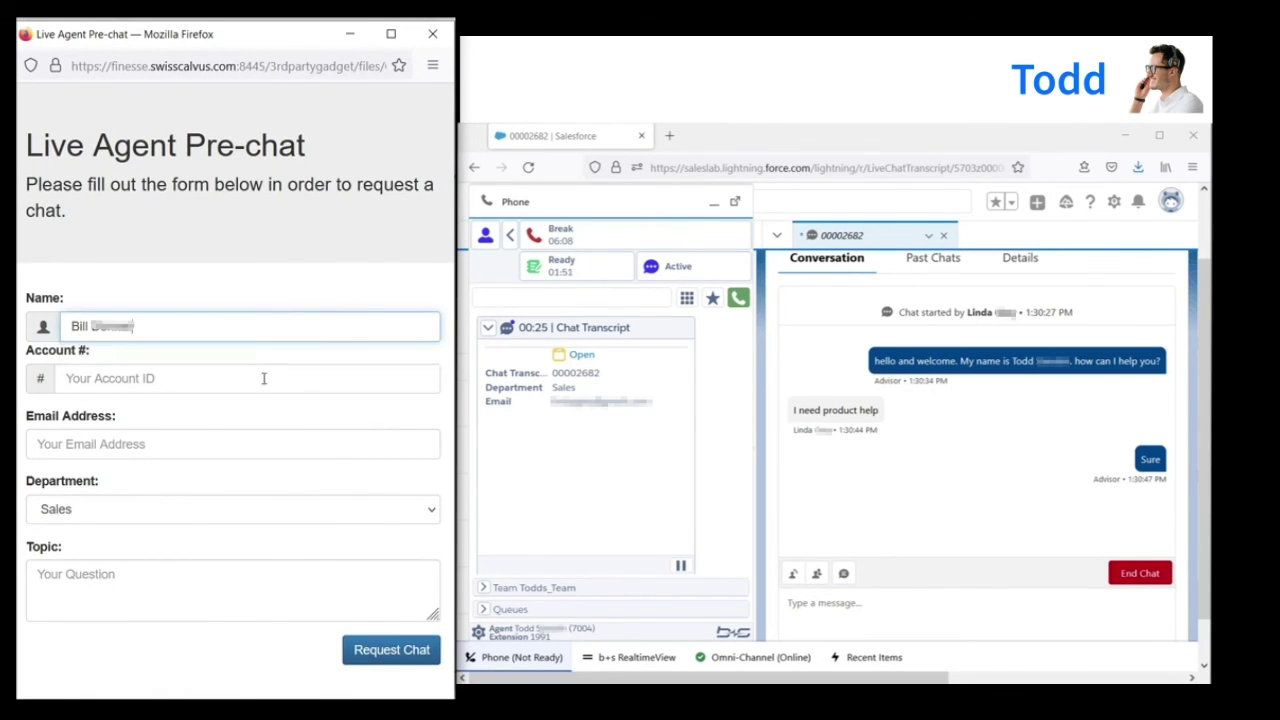
left_click(264, 378)
type("7")
left_click(260, 400)
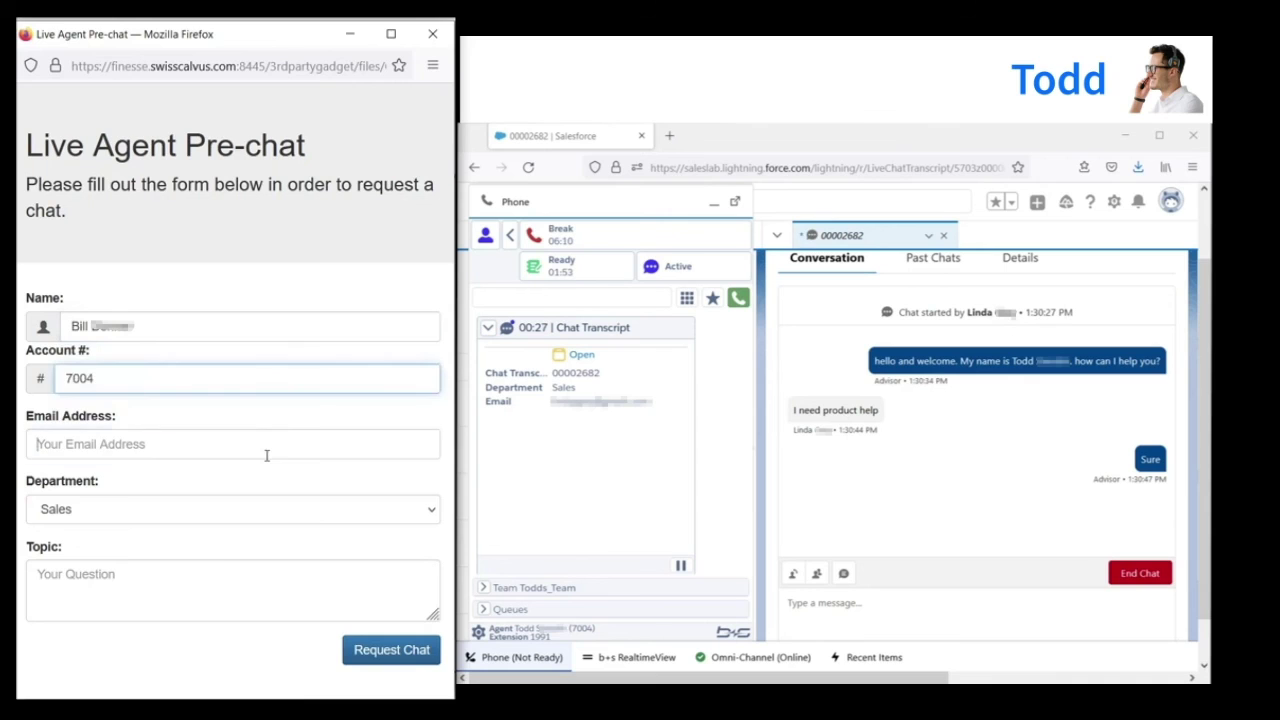
left_click(266, 454)
type("b")
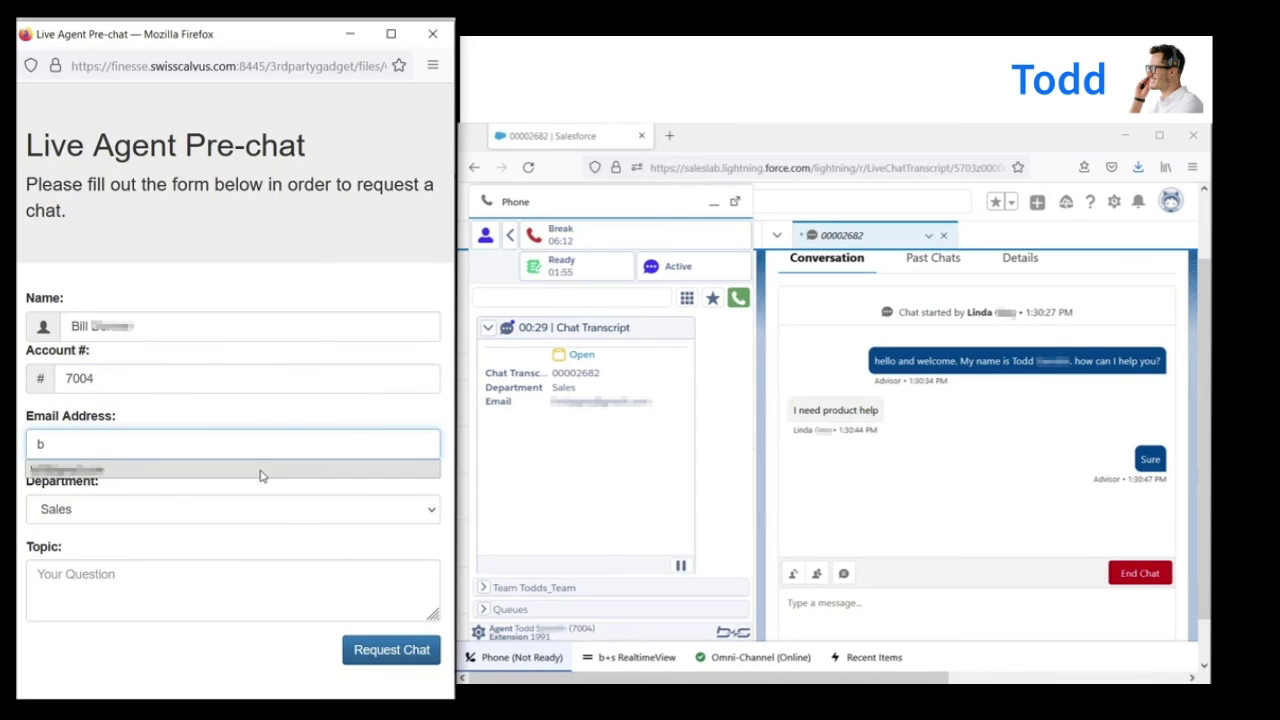
left_click(264, 474)
left_click(390, 652)
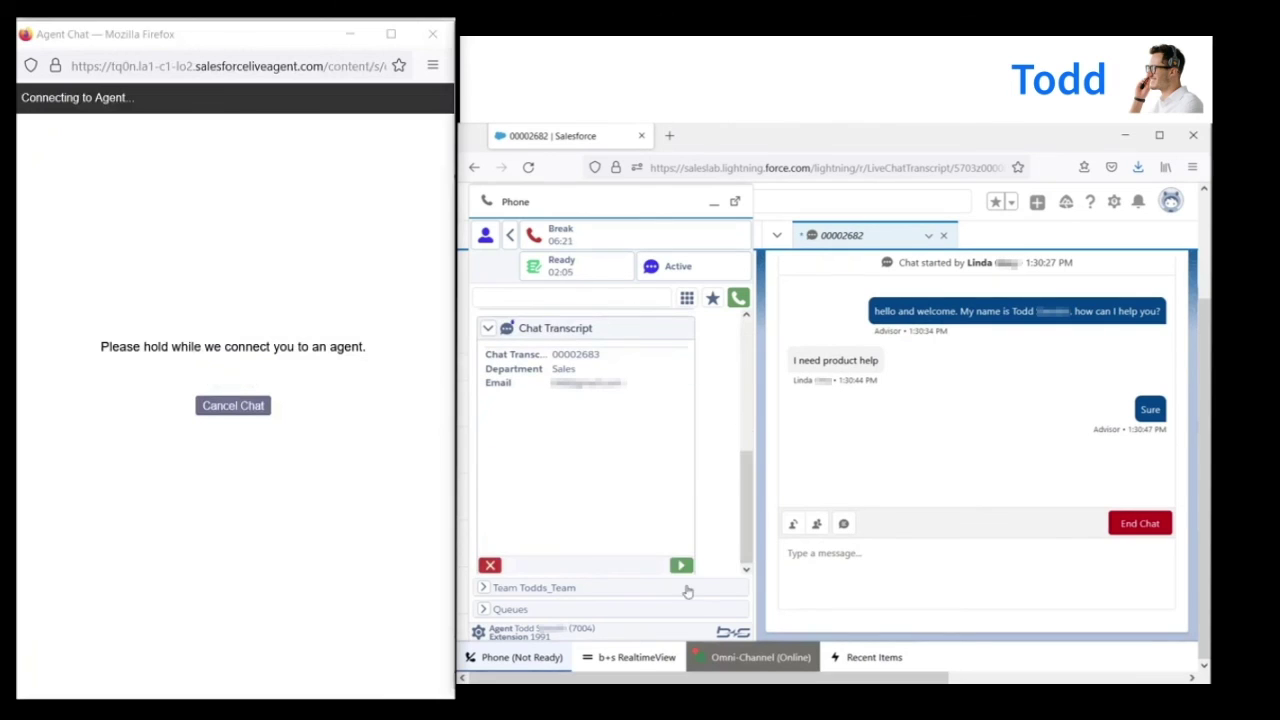
Step: Accept the second incoming chat on the agent's side and send "I need assistance" as the second customer
left_click(681, 566)
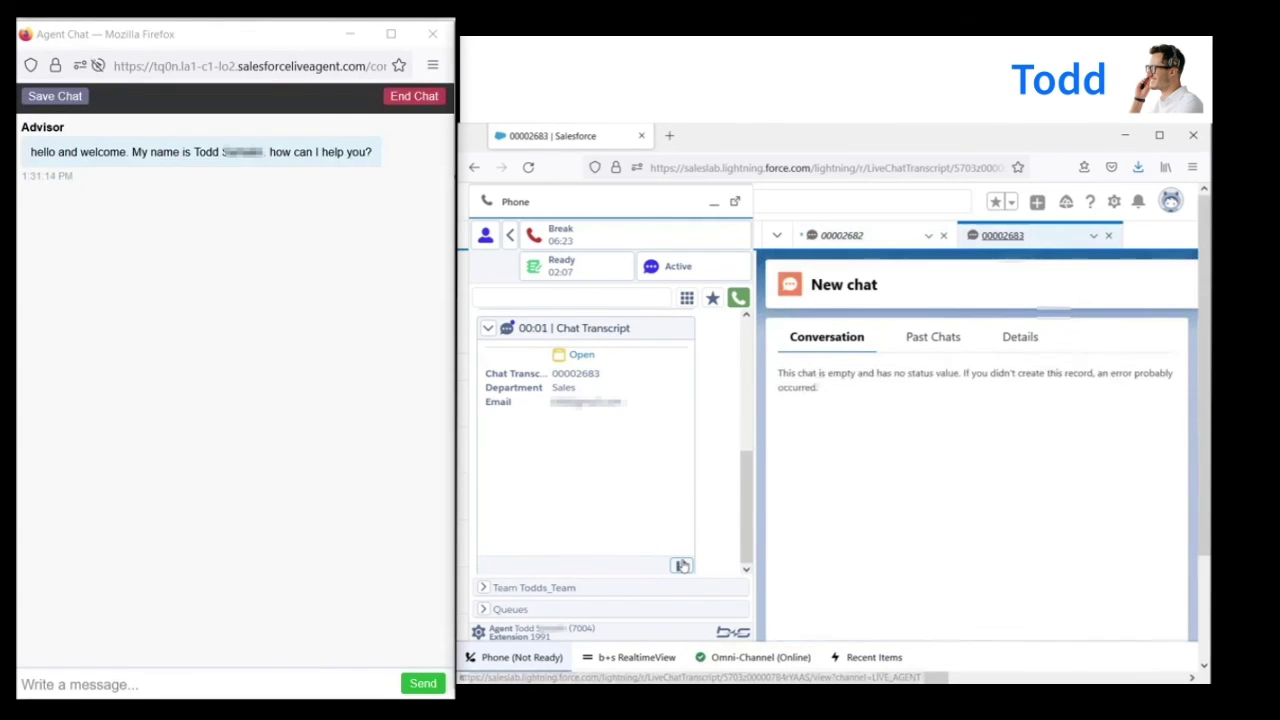
left_click(349, 679)
type("I nee")
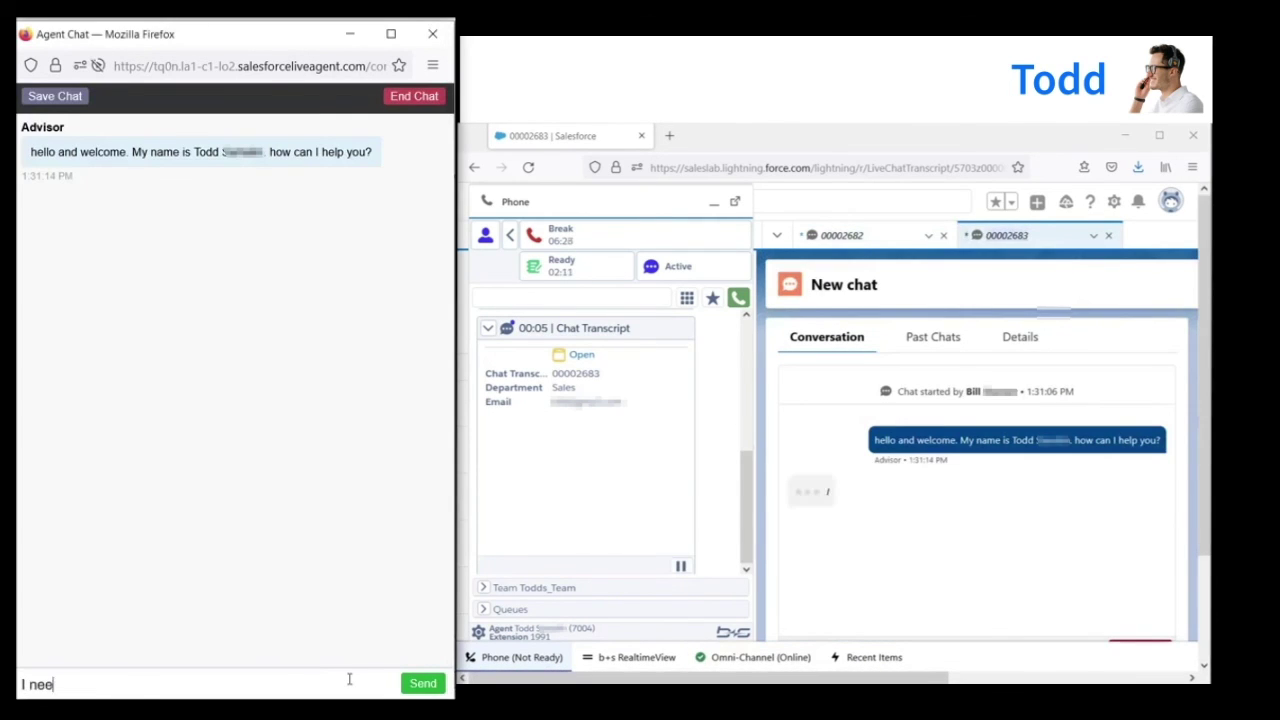
type("d assi")
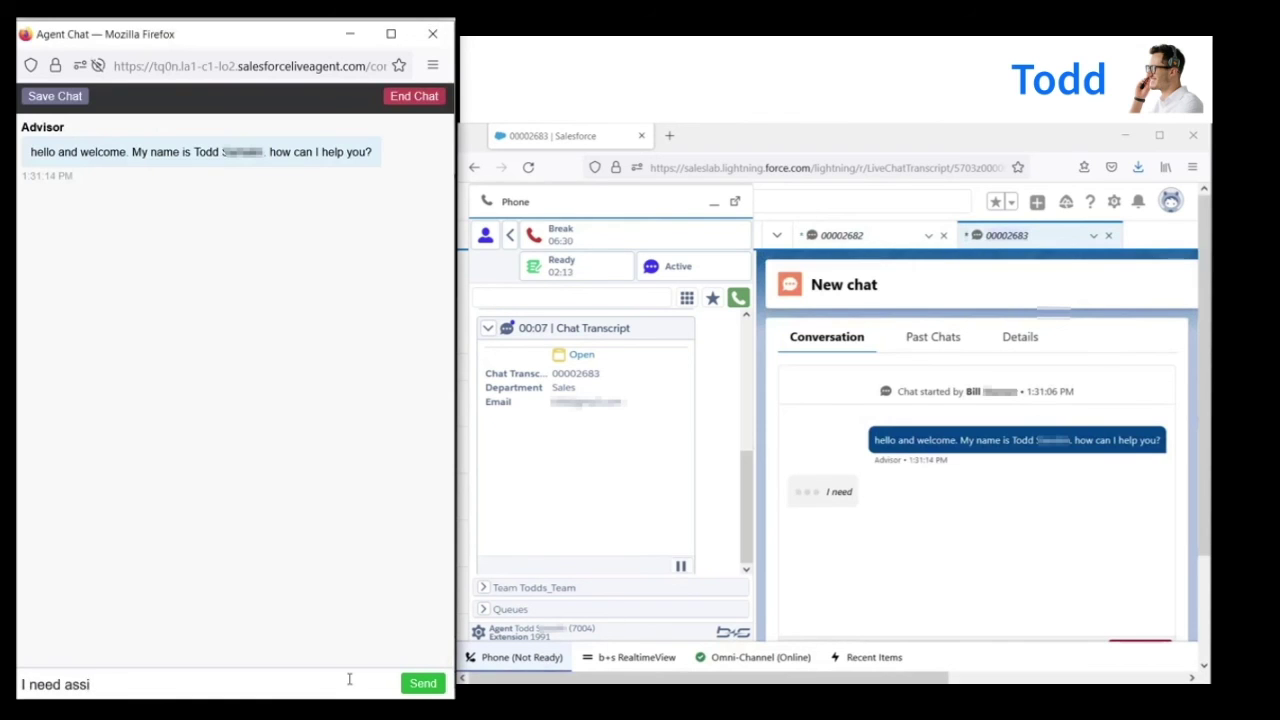
type("stance")
key("Return")
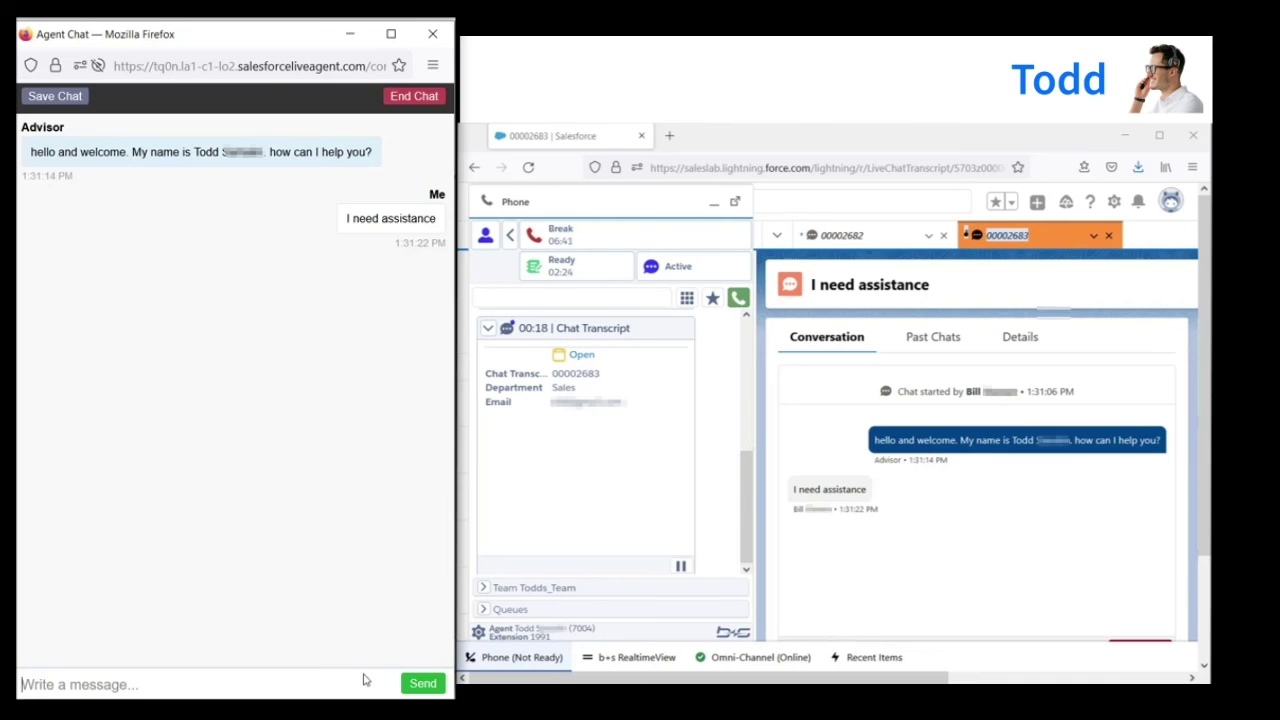
Step: View the first customer's chat conversation, and return to the second customer's chat
left_click(855, 237)
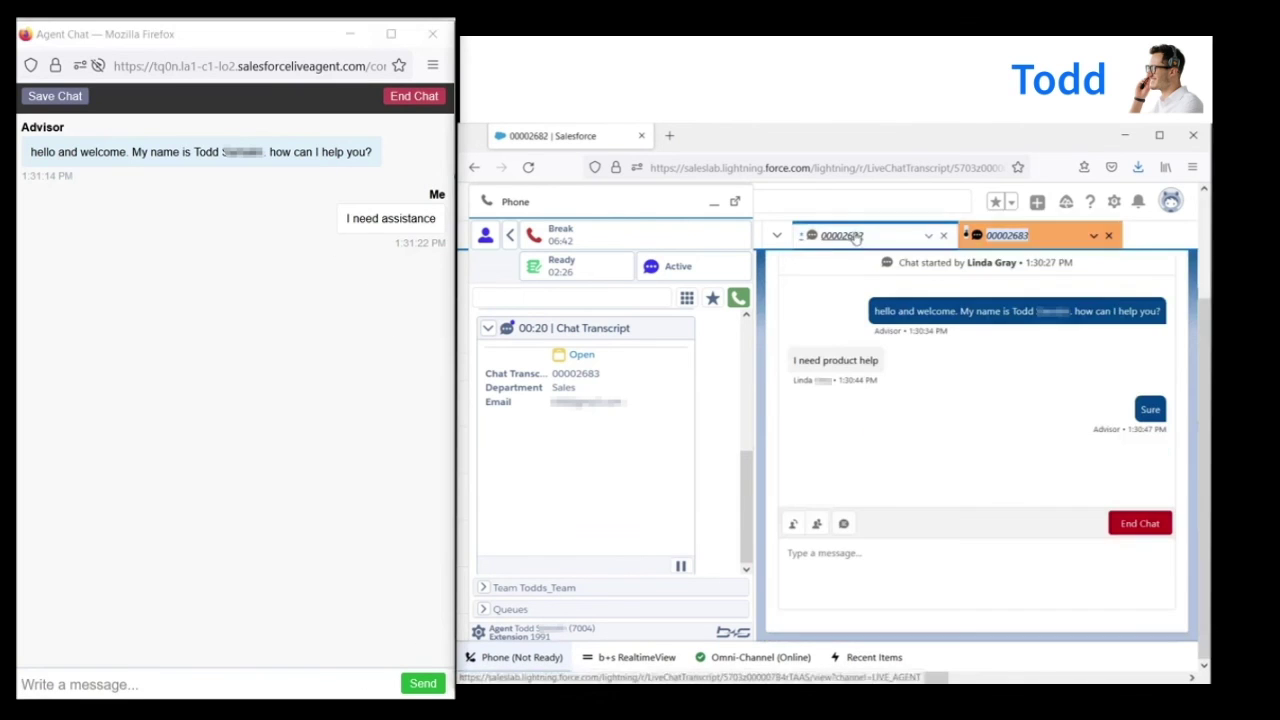
left_click(1007, 235)
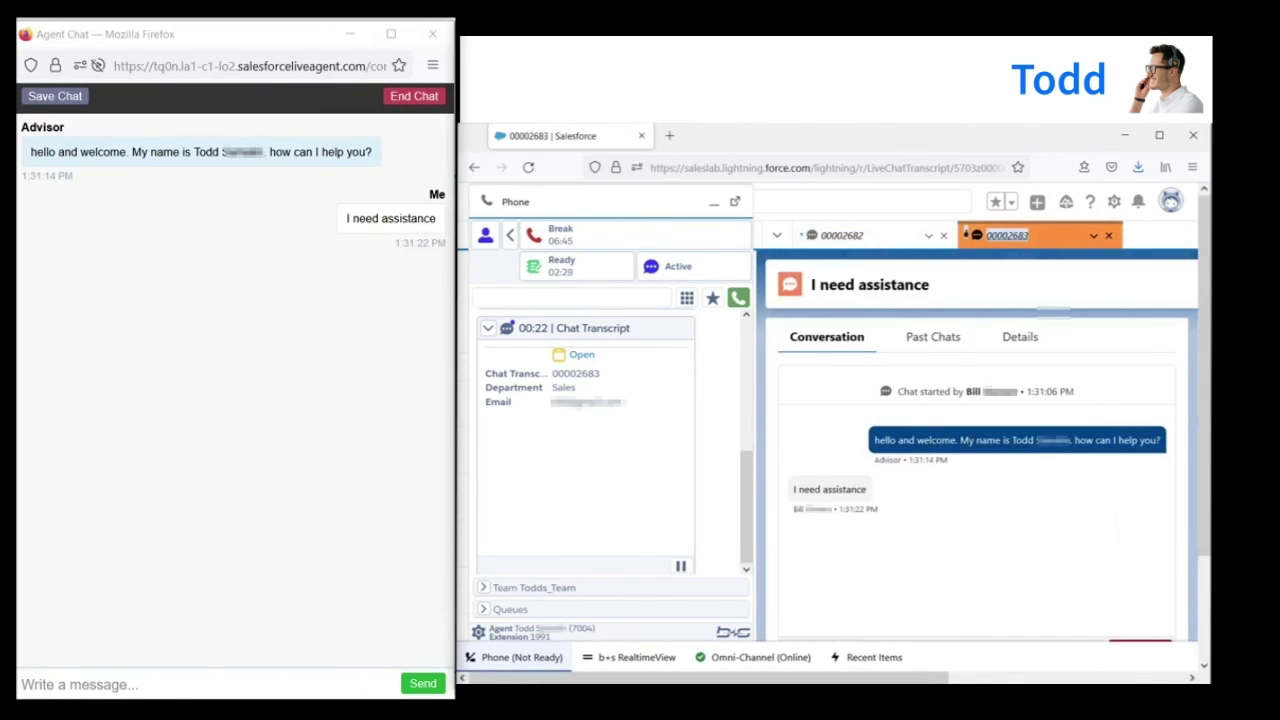